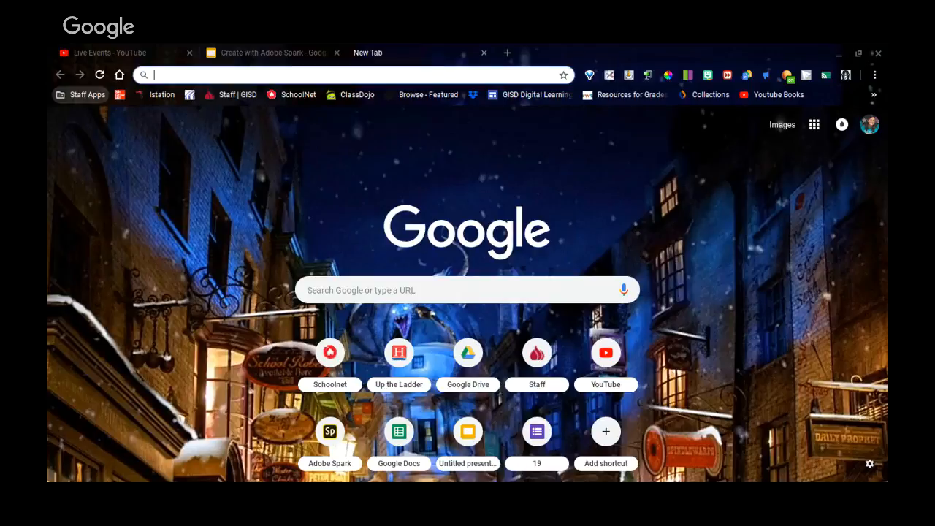
Sign in to Adobe Spark with the school e-mail address as an Enterprise ID.
{"action": "left_click", "coordinate": [187, 464]}
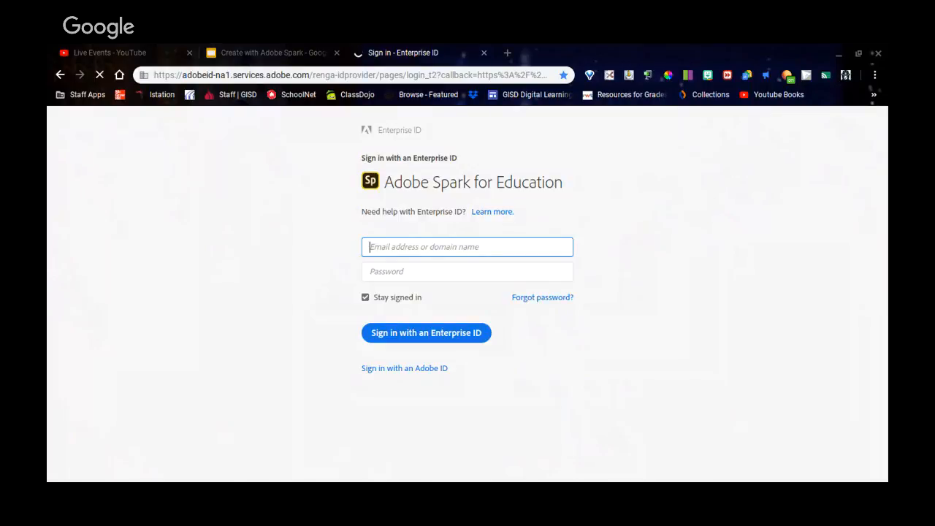
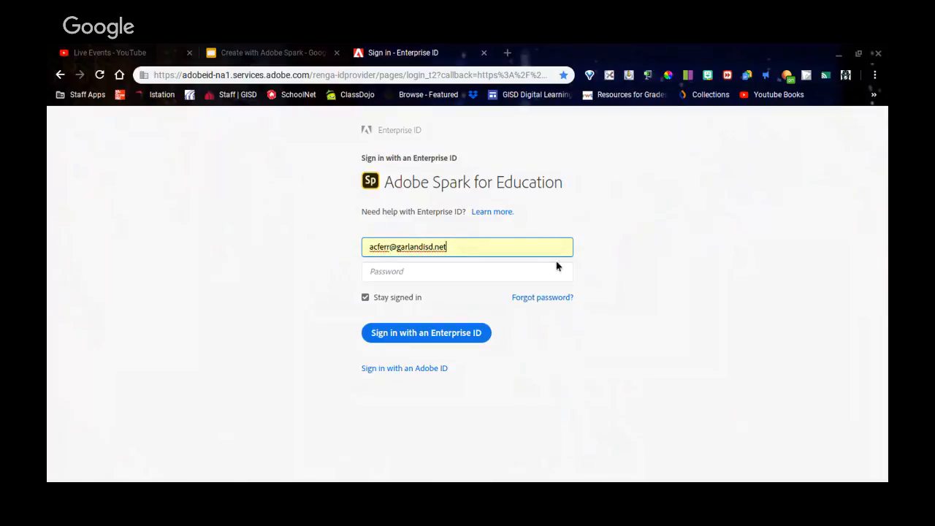
{"action": "left_click", "coordinate": [431, 336]}
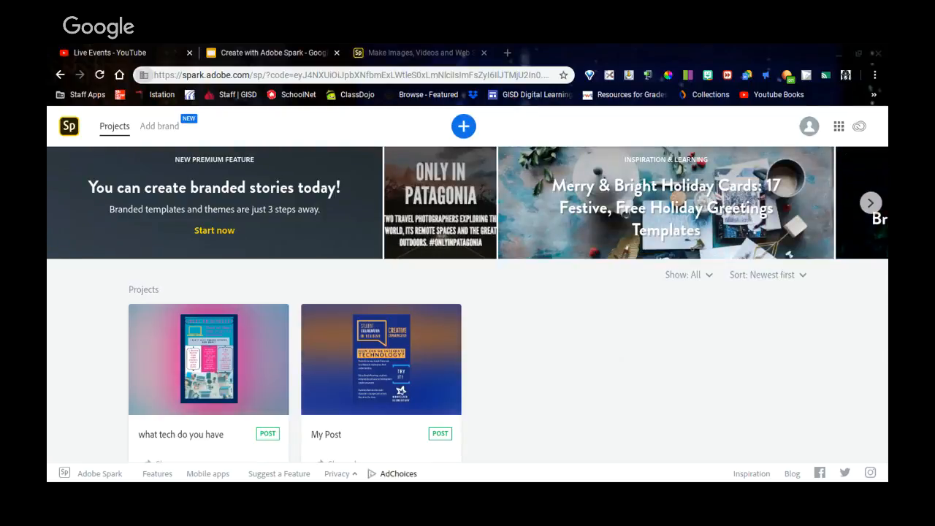
{"action": "left_click", "coordinate": [352, 96]}
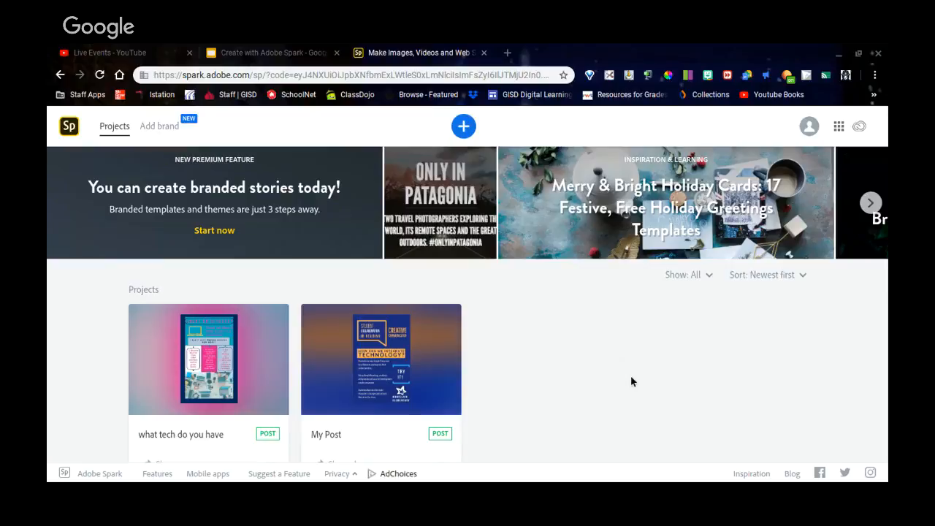
{"action": "scroll", "coordinate": [599, 356], "scroll_direction": "down", "scroll_amount": 1}
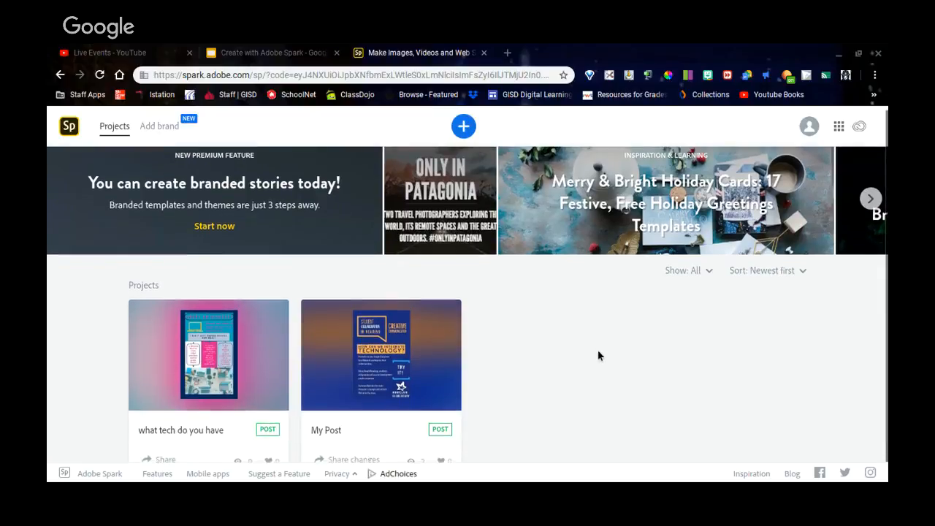
{"action": "scroll", "coordinate": [599, 356], "scroll_direction": "up", "scroll_amount": 1}
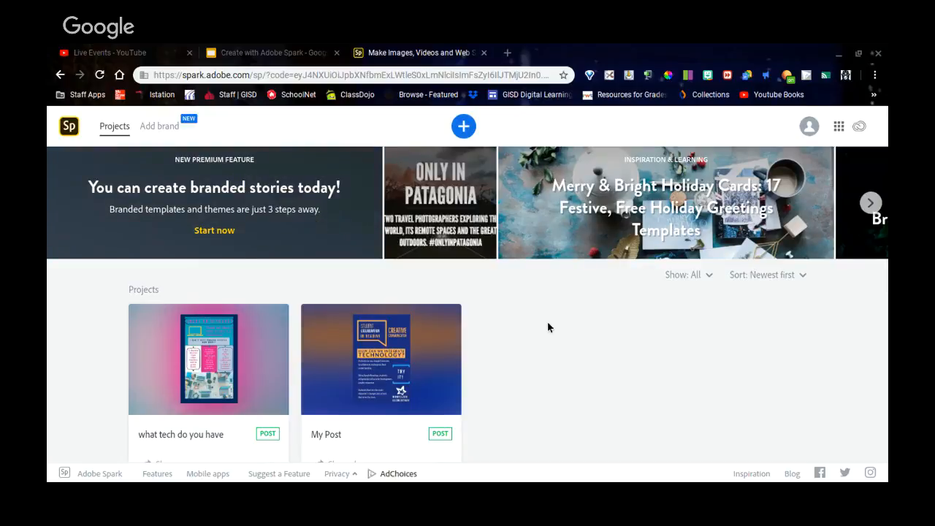
{"action": "mouse_move", "coordinate": [348, 325]}
{"action": "scroll", "coordinate": [630, 294], "scroll_direction": "down", "scroll_amount": 1}
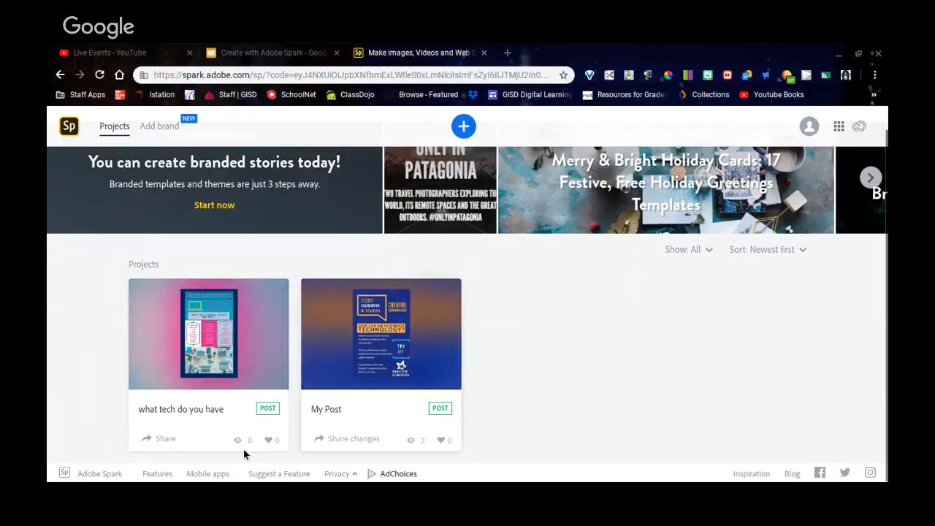
Scroll the Adobe Spark Features page down to its footer, then go back to the projects page.
{"action": "left_click", "coordinate": [155, 475]}
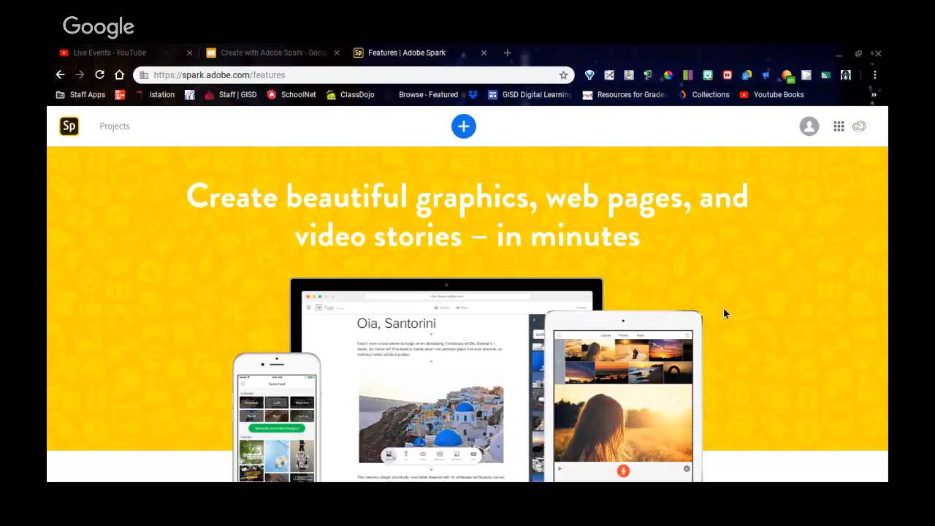
{"action": "scroll", "coordinate": [723, 309], "scroll_direction": "down", "scroll_amount": 1}
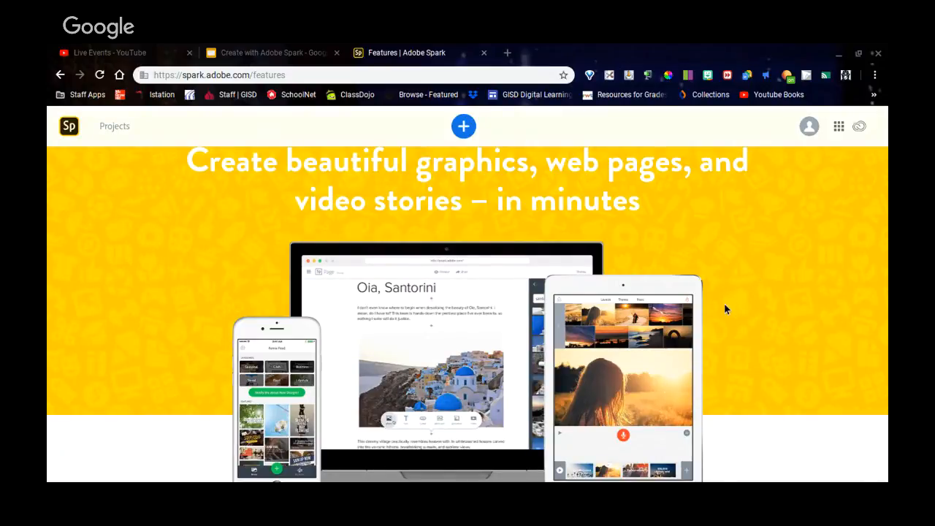
{"action": "scroll", "coordinate": [738, 276], "scroll_direction": "up", "scroll_amount": 1}
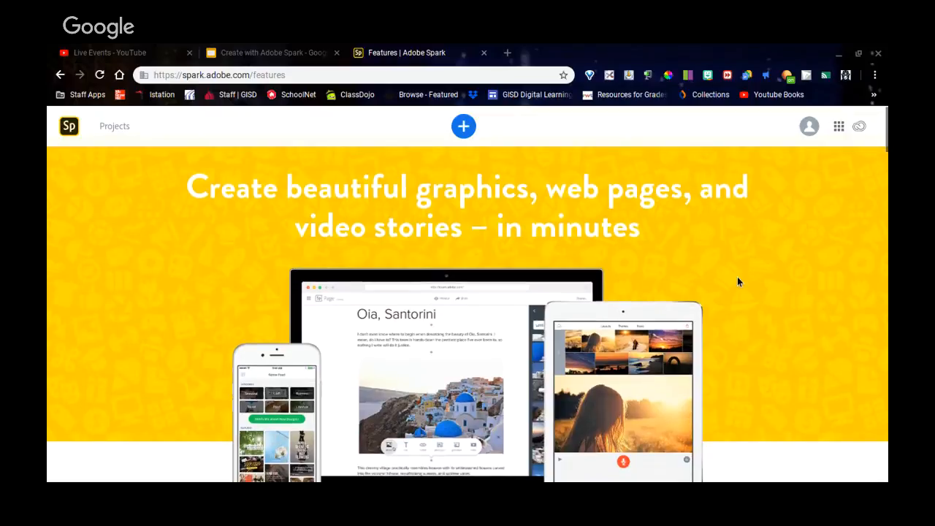
{"action": "scroll", "coordinate": [740, 287], "scroll_direction": "down", "scroll_amount": 1}
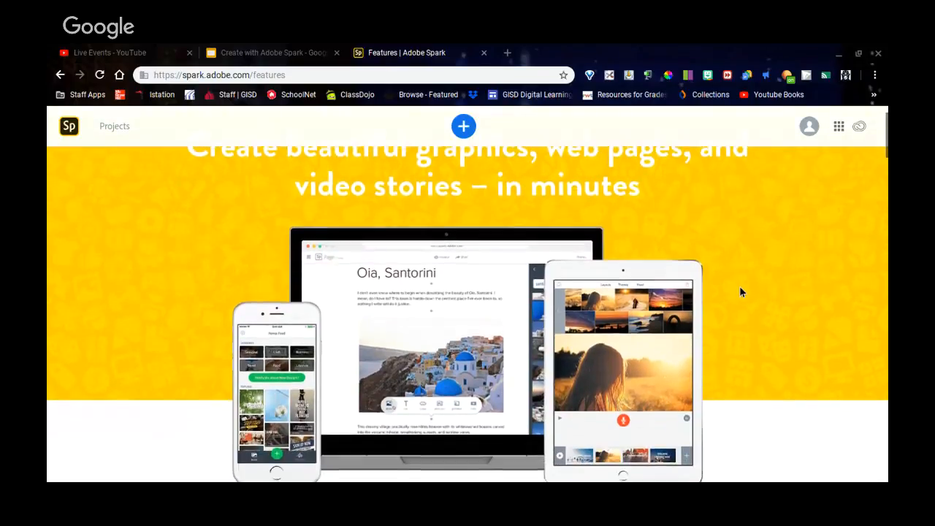
{"action": "scroll", "coordinate": [734, 299], "scroll_direction": "down", "scroll_amount": 2}
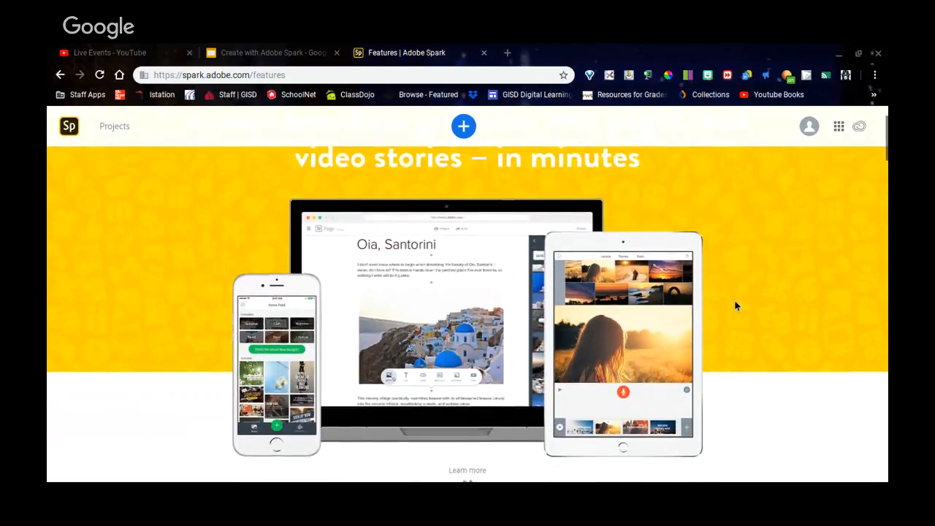
{"action": "scroll", "coordinate": [734, 301], "scroll_direction": "down", "scroll_amount": 3}
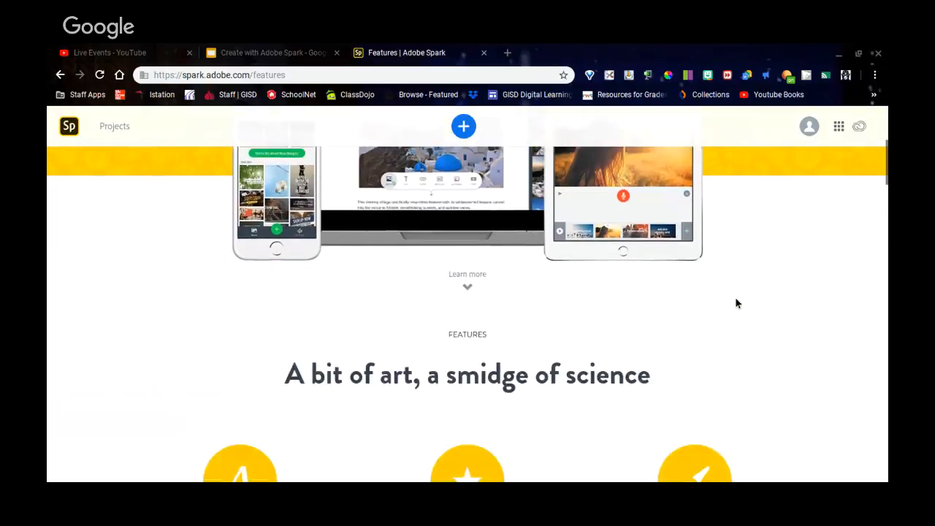
{"action": "scroll", "coordinate": [750, 289], "scroll_direction": "down", "scroll_amount": 1}
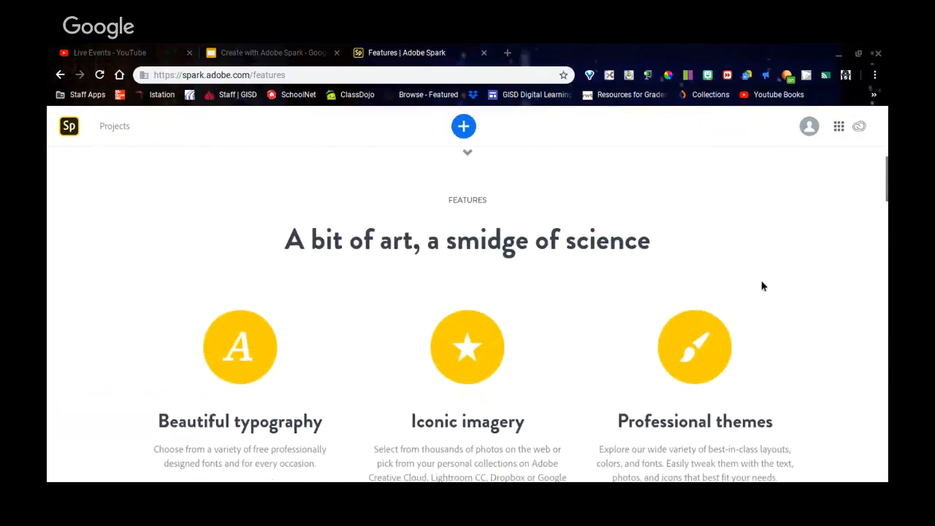
{"action": "scroll", "coordinate": [768, 288], "scroll_direction": "down", "scroll_amount": 1}
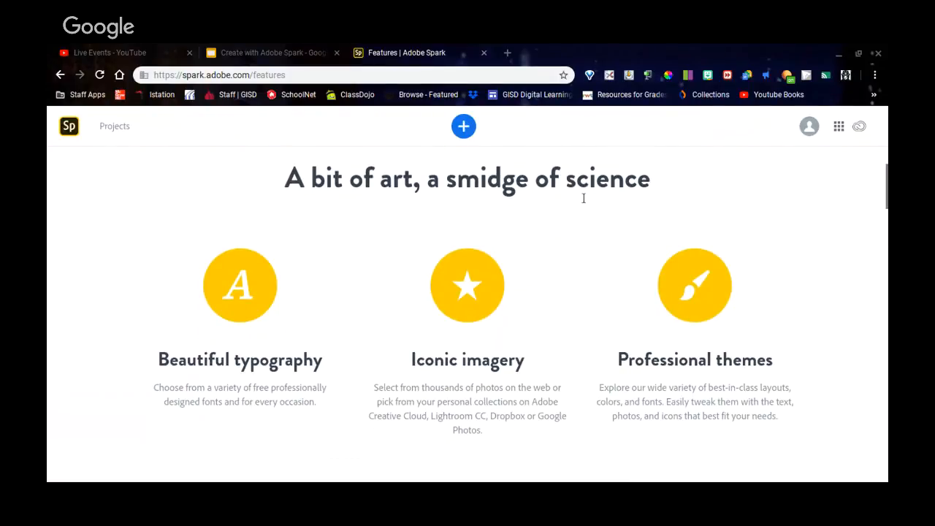
{"action": "scroll", "coordinate": [555, 266], "scroll_direction": "down", "scroll_amount": 1}
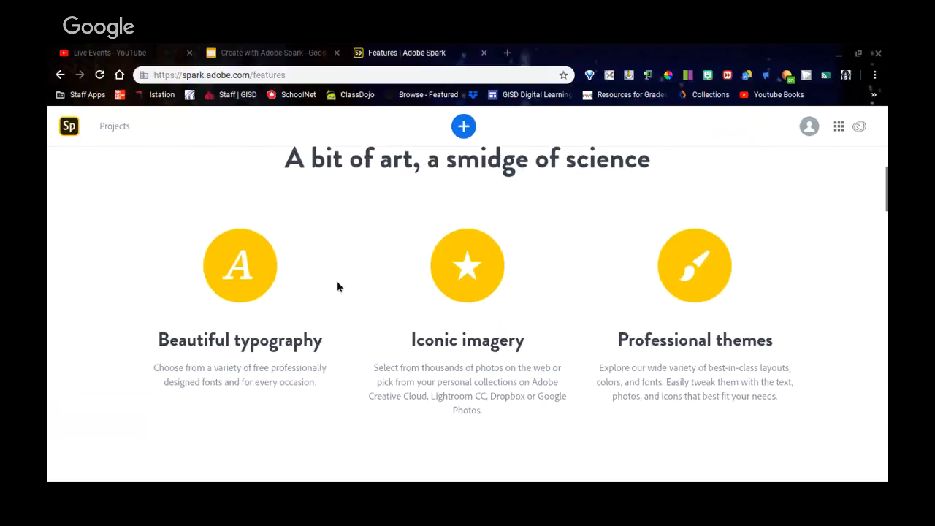
{"action": "scroll", "coordinate": [334, 351], "scroll_direction": "down", "scroll_amount": 1}
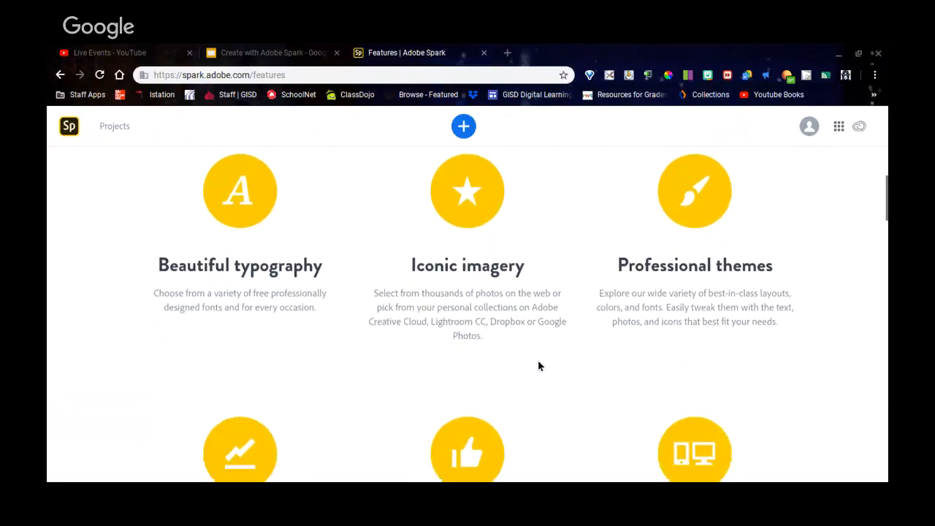
{"action": "scroll", "coordinate": [539, 366], "scroll_direction": "down", "scroll_amount": 2}
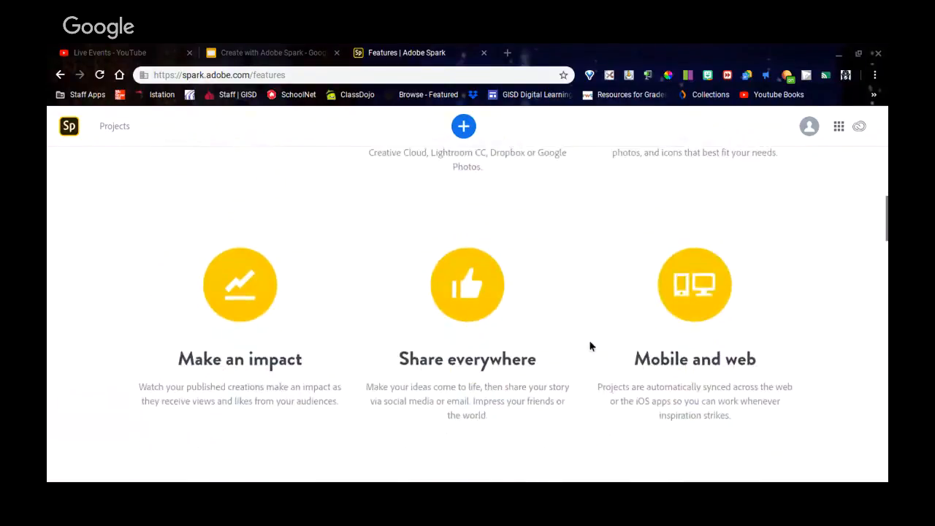
{"action": "scroll", "coordinate": [583, 318], "scroll_direction": "down", "scroll_amount": 2}
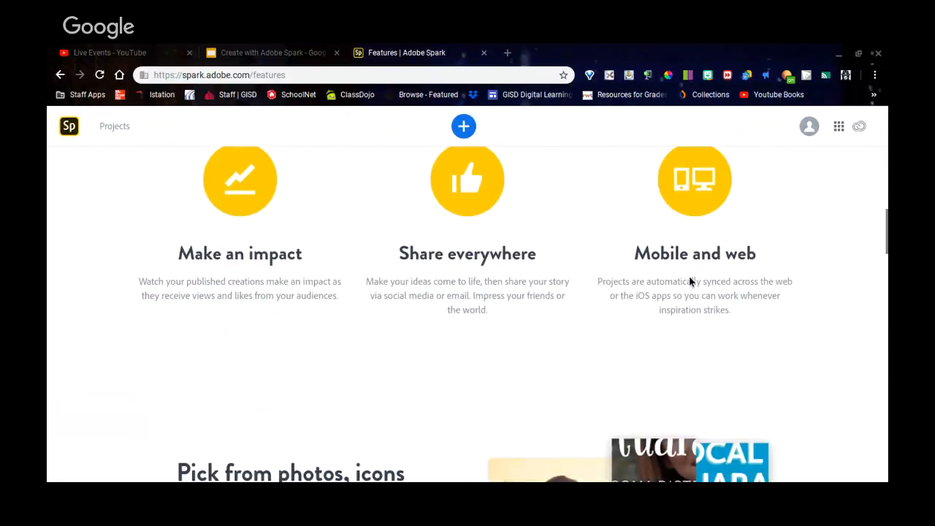
{"action": "scroll", "coordinate": [687, 274], "scroll_direction": "down", "scroll_amount": 1}
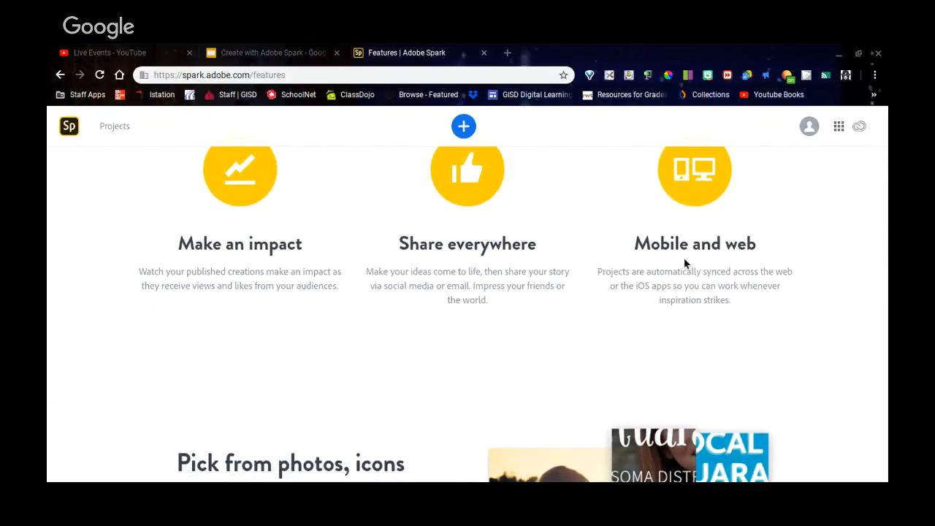
{"action": "scroll", "coordinate": [684, 267], "scroll_direction": "down", "scroll_amount": 3}
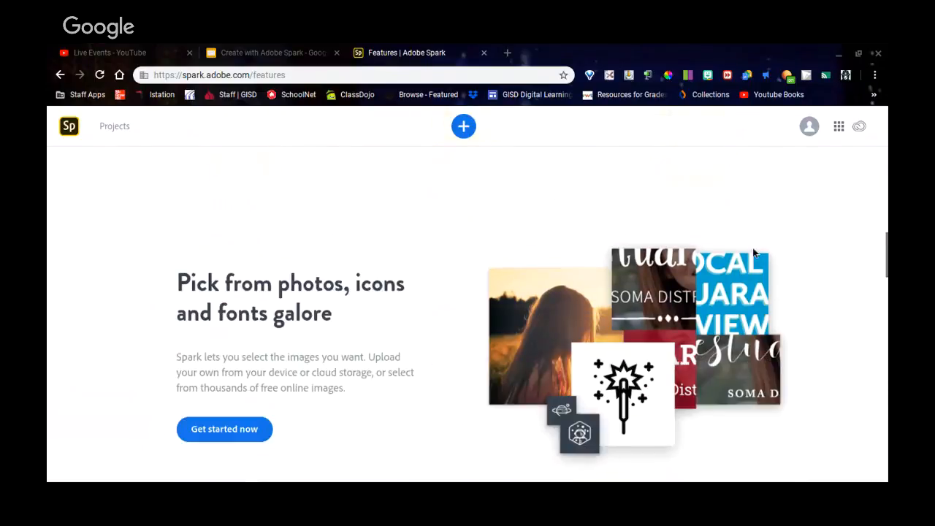
{"action": "scroll", "coordinate": [792, 246], "scroll_direction": "down", "scroll_amount": 3}
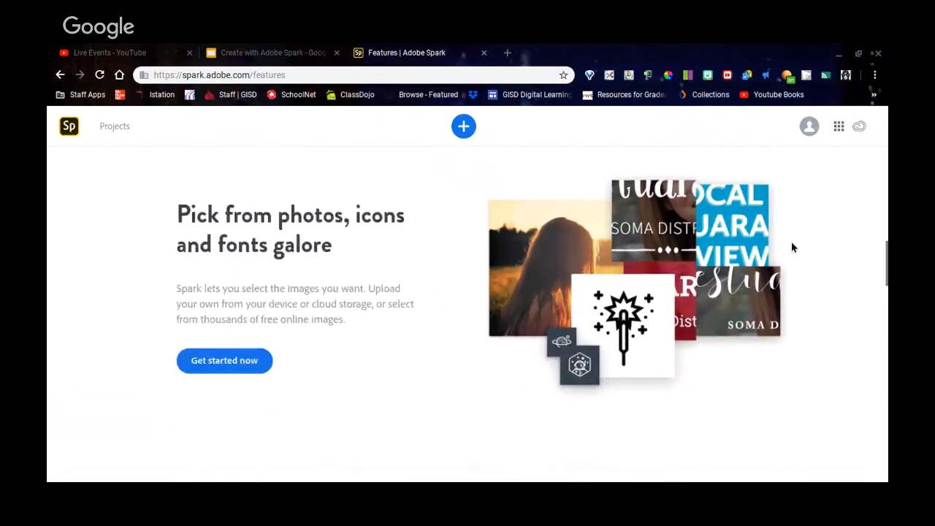
{"action": "scroll", "coordinate": [793, 248], "scroll_direction": "down", "scroll_amount": 1}
{"action": "scroll", "coordinate": [793, 248], "scroll_direction": "down", "scroll_amount": 7}
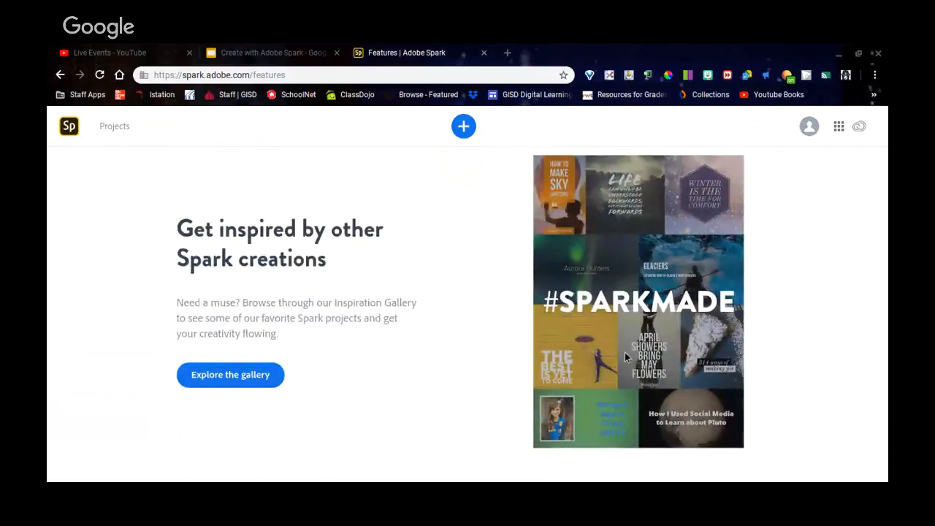
{"action": "scroll", "coordinate": [773, 324], "scroll_direction": "down", "scroll_amount": 1}
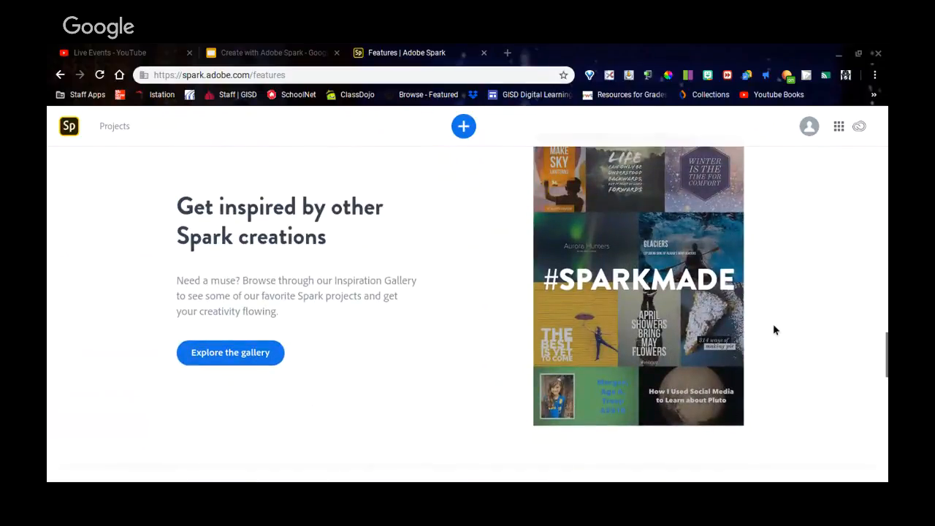
{"action": "scroll", "coordinate": [776, 325], "scroll_direction": "down", "scroll_amount": 1}
{"action": "scroll", "coordinate": [779, 327], "scroll_direction": "down", "scroll_amount": 1}
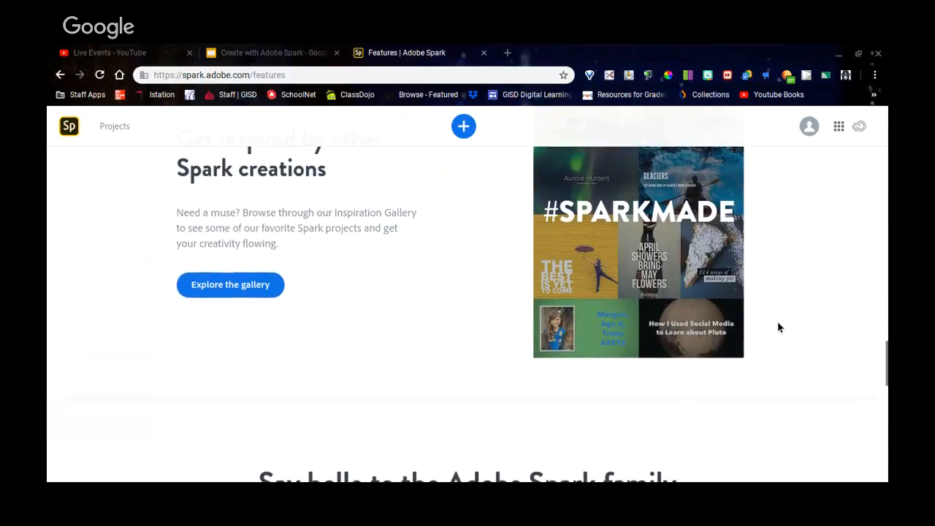
{"action": "scroll", "coordinate": [778, 327], "scroll_direction": "down", "scroll_amount": 2}
{"action": "scroll", "coordinate": [779, 328], "scroll_direction": "down", "scroll_amount": 2}
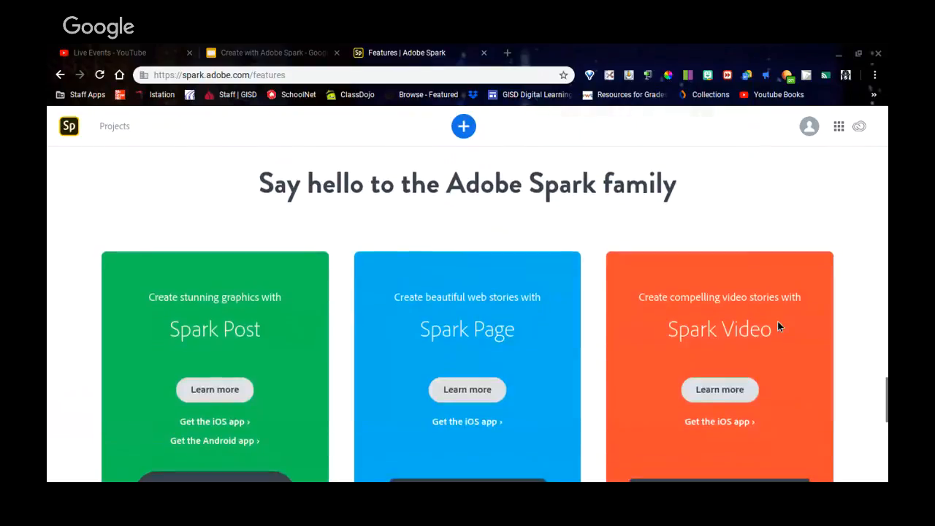
{"action": "scroll", "coordinate": [787, 315], "scroll_direction": "down", "scroll_amount": 3}
{"action": "scroll", "coordinate": [790, 310], "scroll_direction": "down", "scroll_amount": 3}
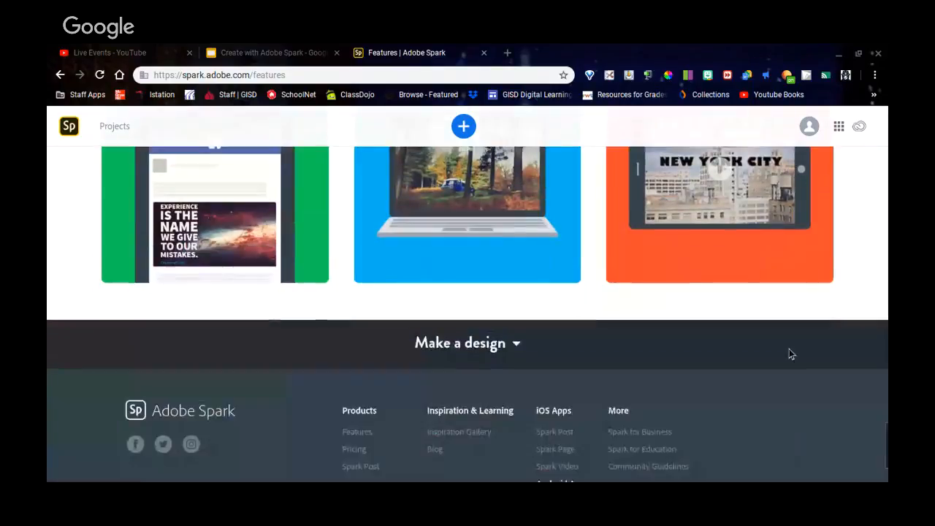
{"action": "scroll", "coordinate": [785, 348], "scroll_direction": "down", "scroll_amount": 1}
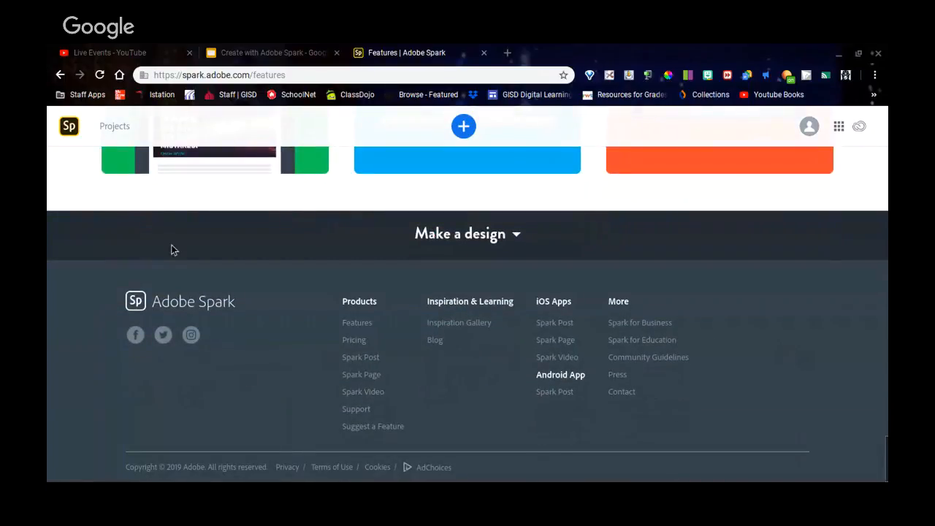
{"action": "left_click", "coordinate": [59, 76]}
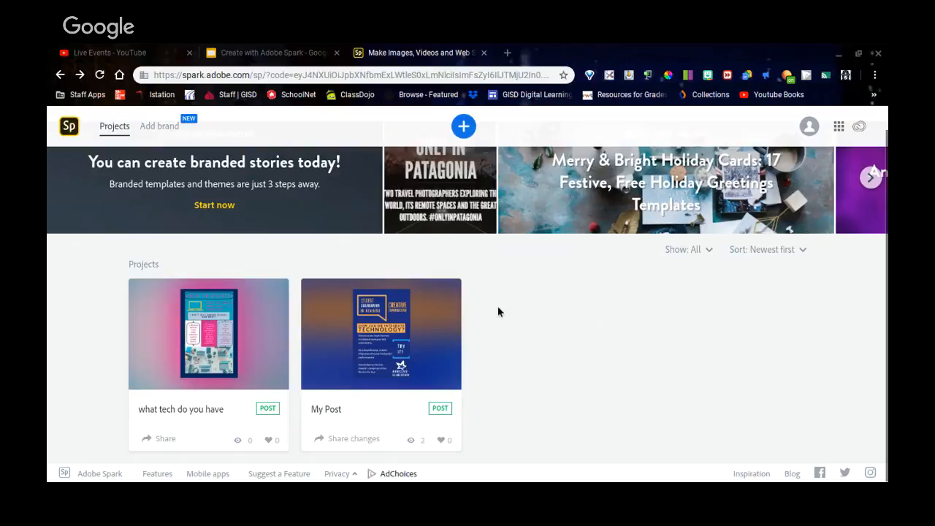
Look over the reloaded project thumbnails for 'what tech do you have' and 'My Post'.
{"action": "mouse_move", "coordinate": [360, 297]}
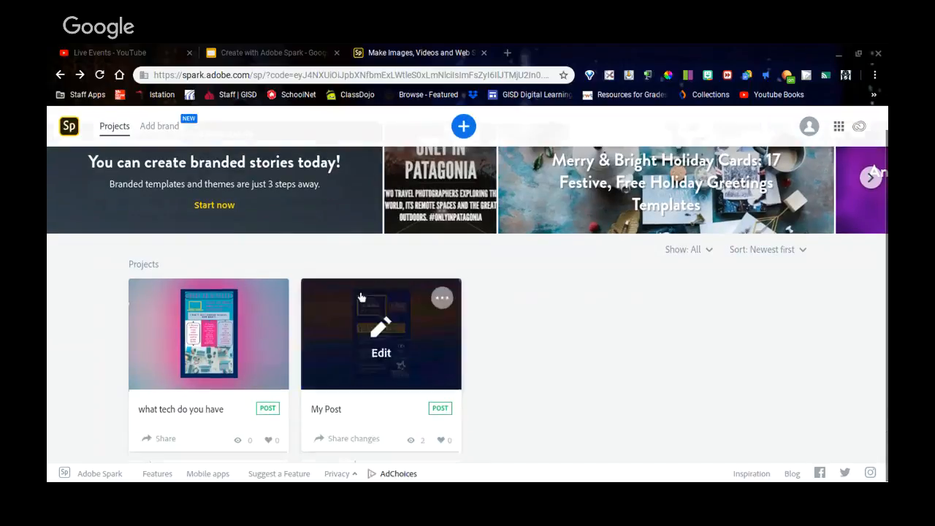
{"action": "left_click", "coordinate": [217, 476]}
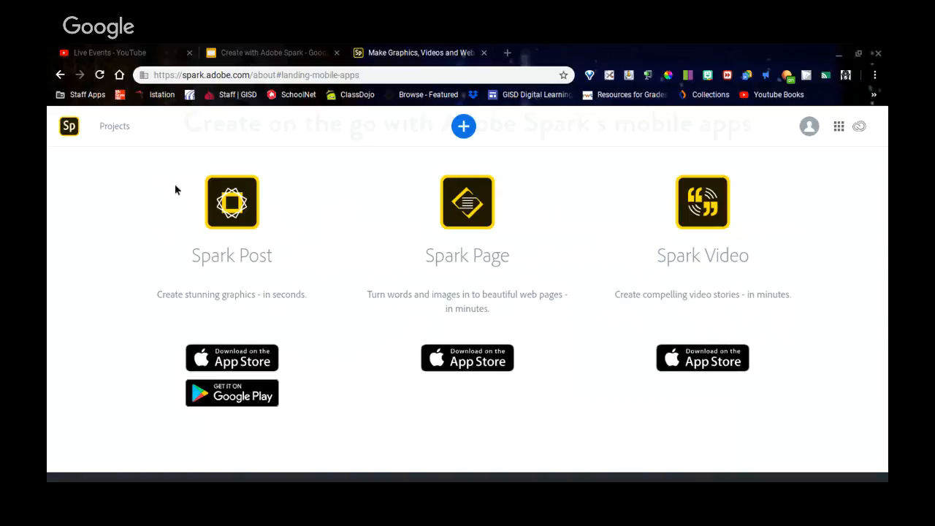
{"action": "left_click", "coordinate": [60, 75]}
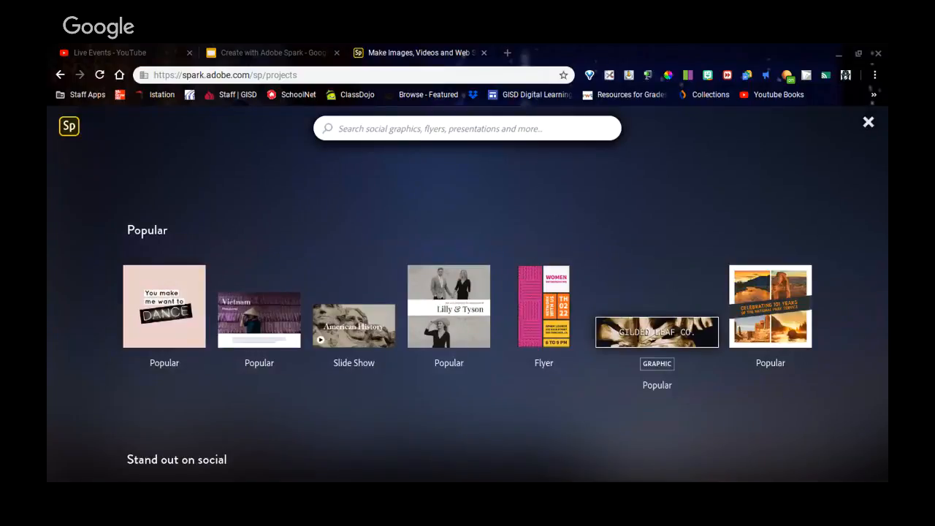
Scroll down the projects page and choose 'Create a graphic' to start from scratch.
{"action": "scroll", "coordinate": [662, 280], "scroll_direction": "down", "scroll_amount": 1}
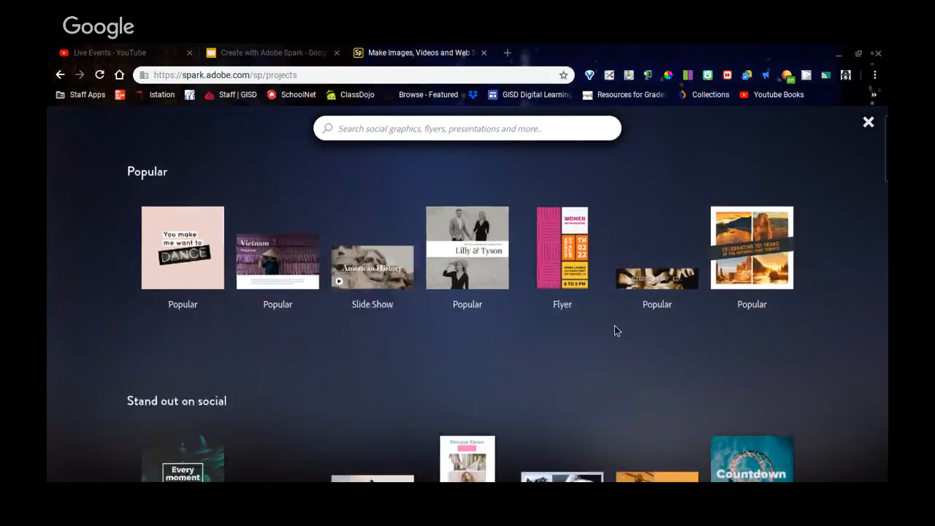
{"action": "scroll", "coordinate": [615, 329], "scroll_direction": "down", "scroll_amount": 3}
{"action": "scroll", "coordinate": [615, 325], "scroll_direction": "down", "scroll_amount": 1}
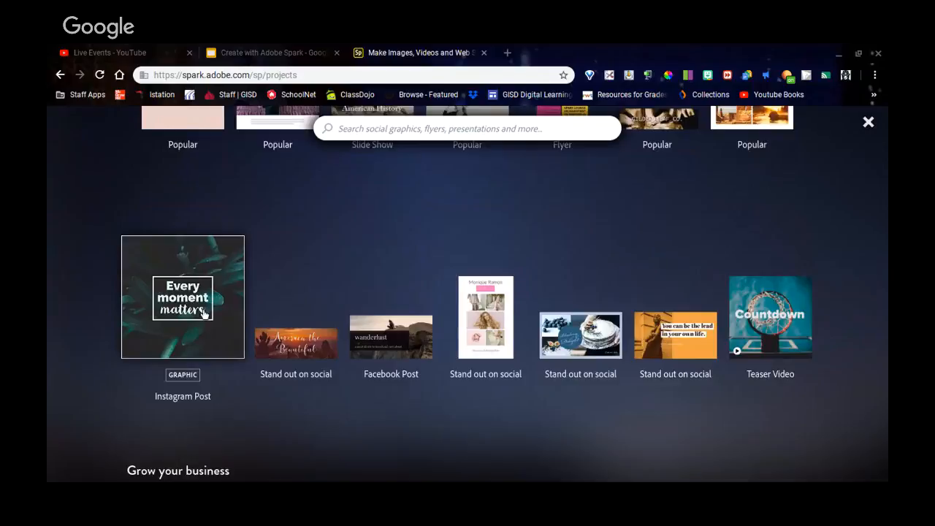
{"action": "scroll", "coordinate": [203, 311], "scroll_direction": "down", "scroll_amount": 1}
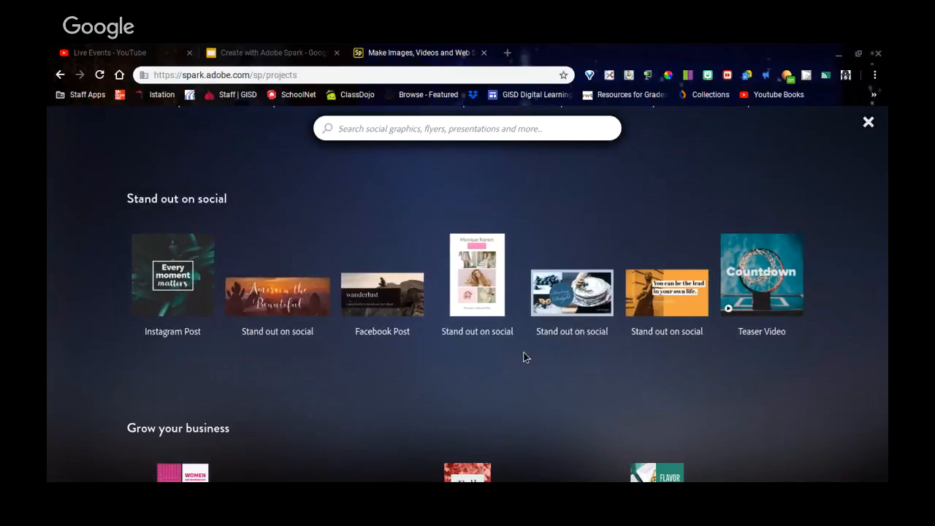
{"action": "scroll", "coordinate": [579, 354], "scroll_direction": "down", "scroll_amount": 4}
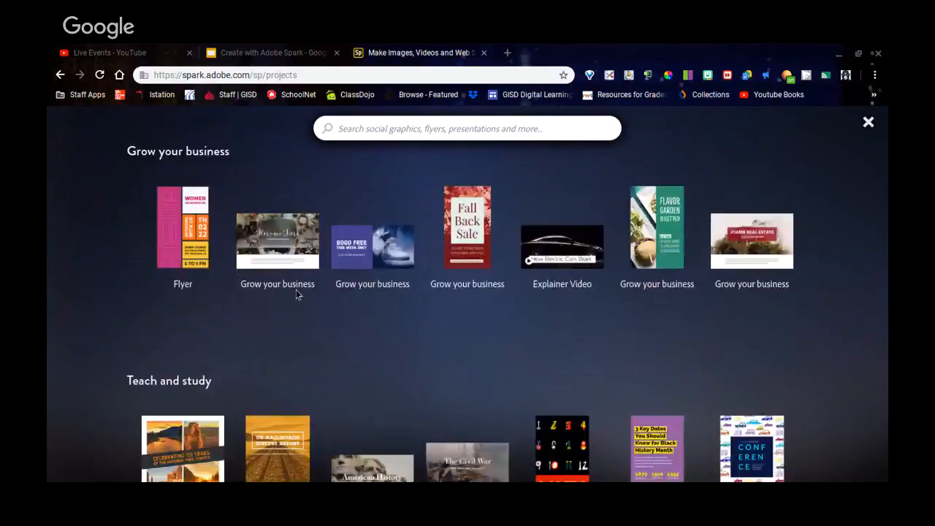
{"action": "scroll", "coordinate": [534, 315], "scroll_direction": "down", "scroll_amount": 1}
{"action": "scroll", "coordinate": [533, 318], "scroll_direction": "down", "scroll_amount": 1}
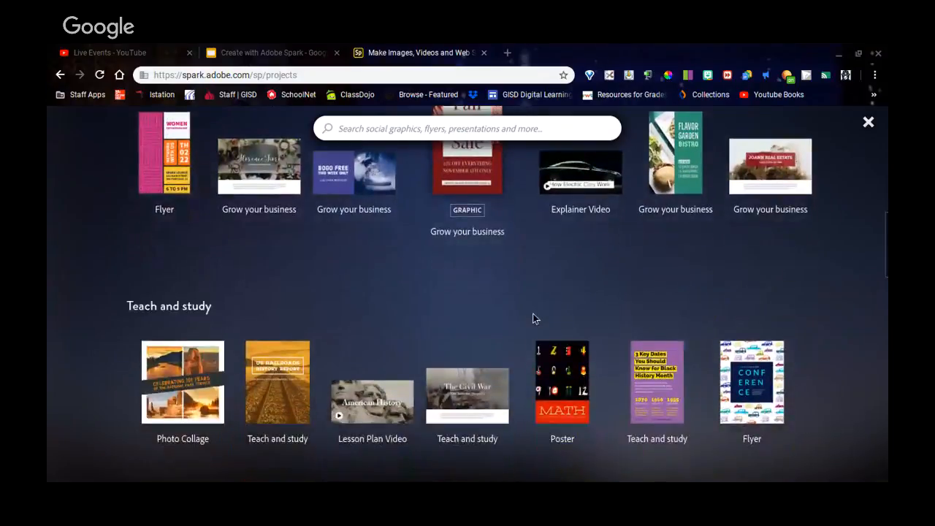
{"action": "scroll", "coordinate": [506, 290], "scroll_direction": "down", "scroll_amount": 1}
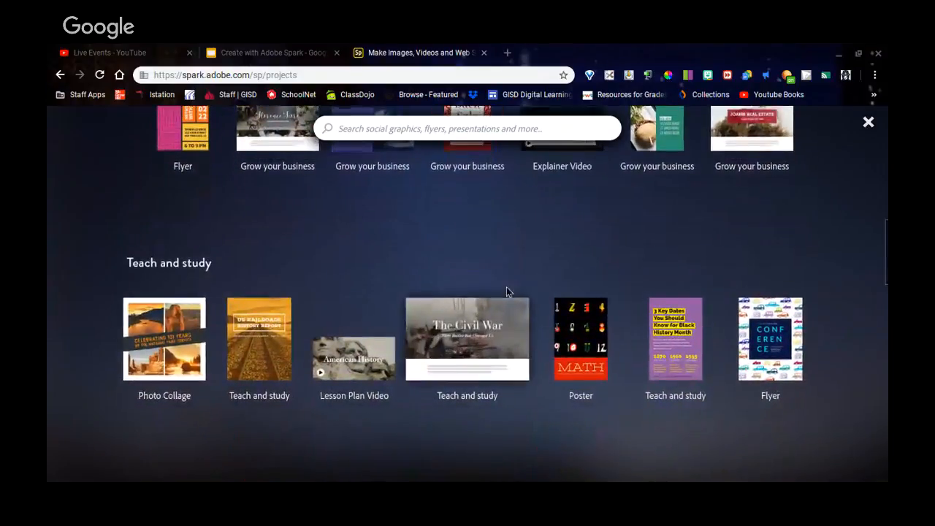
{"action": "scroll", "coordinate": [512, 384], "scroll_direction": "down", "scroll_amount": 1}
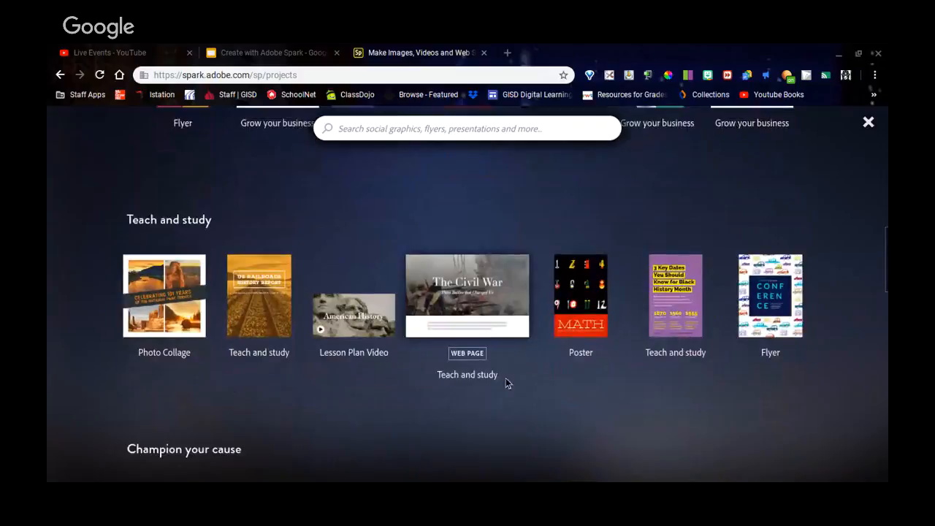
{"action": "scroll", "coordinate": [254, 347], "scroll_direction": "down", "scroll_amount": 1}
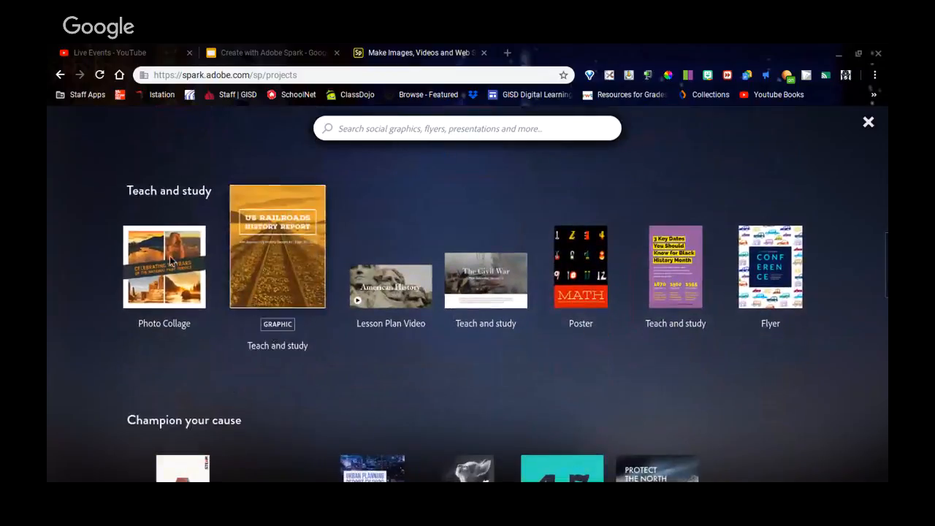
{"action": "scroll", "coordinate": [361, 344], "scroll_direction": "up", "scroll_amount": 1}
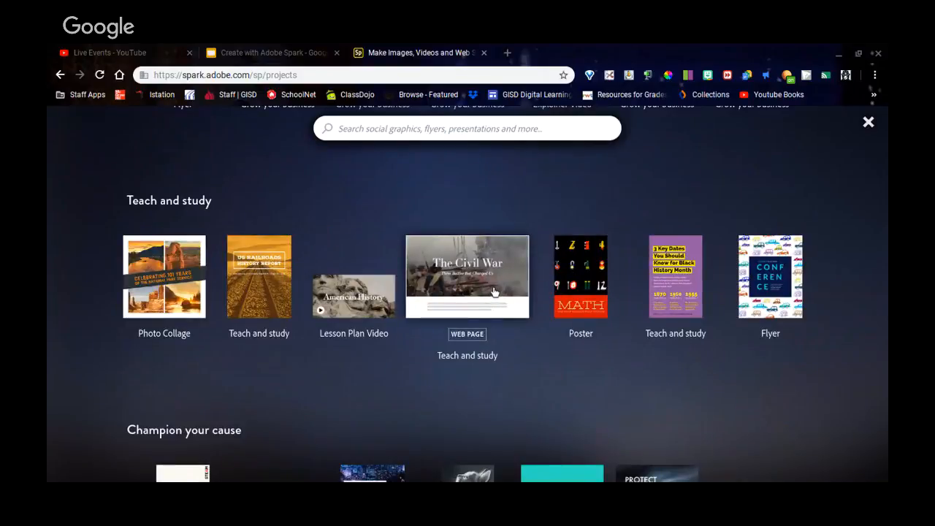
{"action": "scroll", "coordinate": [484, 322], "scroll_direction": "down", "scroll_amount": 1}
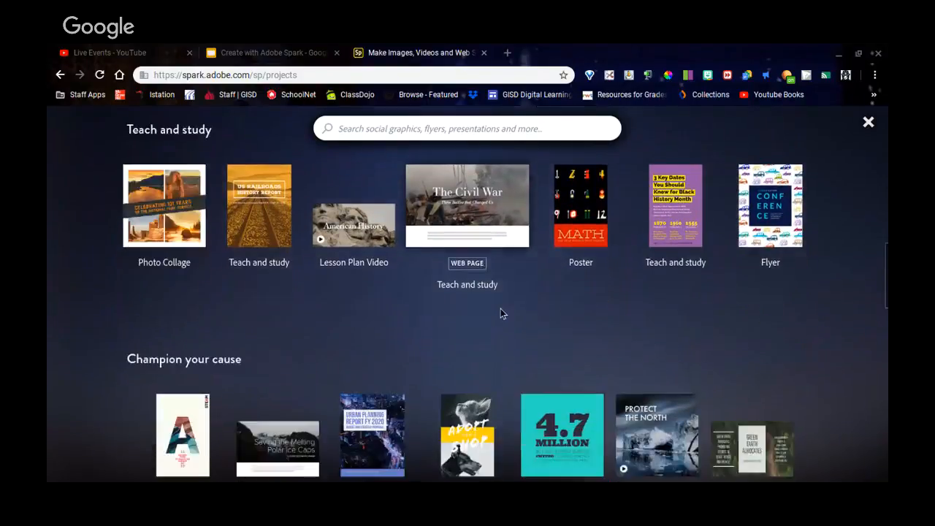
{"action": "scroll", "coordinate": [501, 314], "scroll_direction": "down", "scroll_amount": 3}
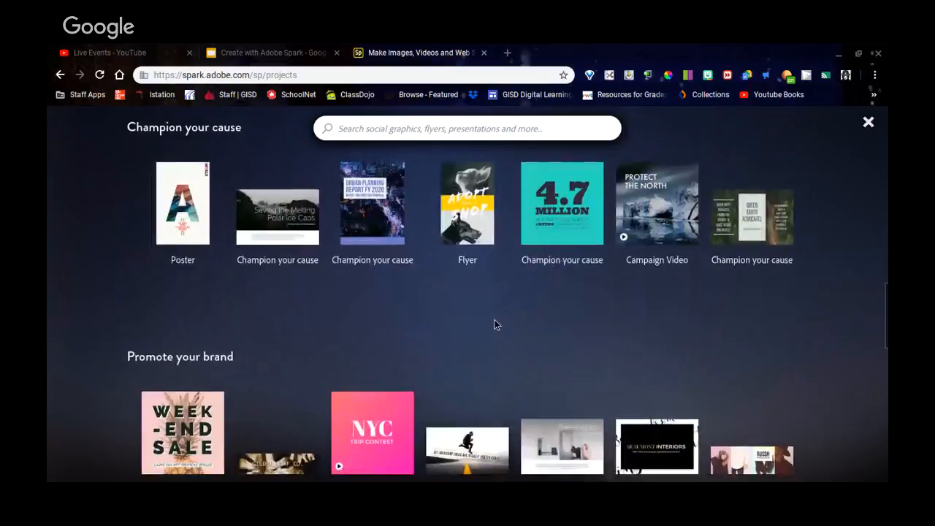
{"action": "scroll", "coordinate": [438, 314], "scroll_direction": "up", "scroll_amount": 1}
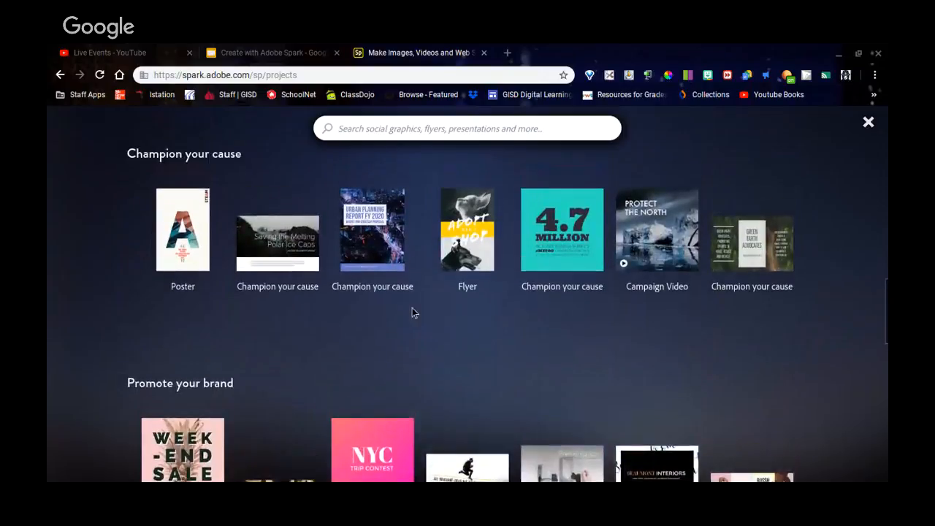
{"action": "scroll", "coordinate": [511, 311], "scroll_direction": "down", "scroll_amount": 1}
{"action": "scroll", "coordinate": [535, 314], "scroll_direction": "down", "scroll_amount": 4}
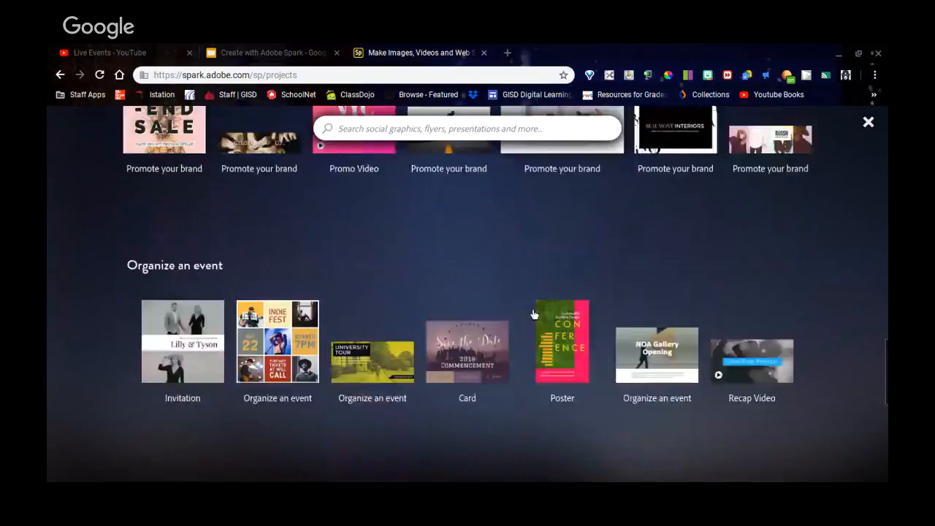
{"action": "scroll", "coordinate": [531, 315], "scroll_direction": "down", "scroll_amount": 3}
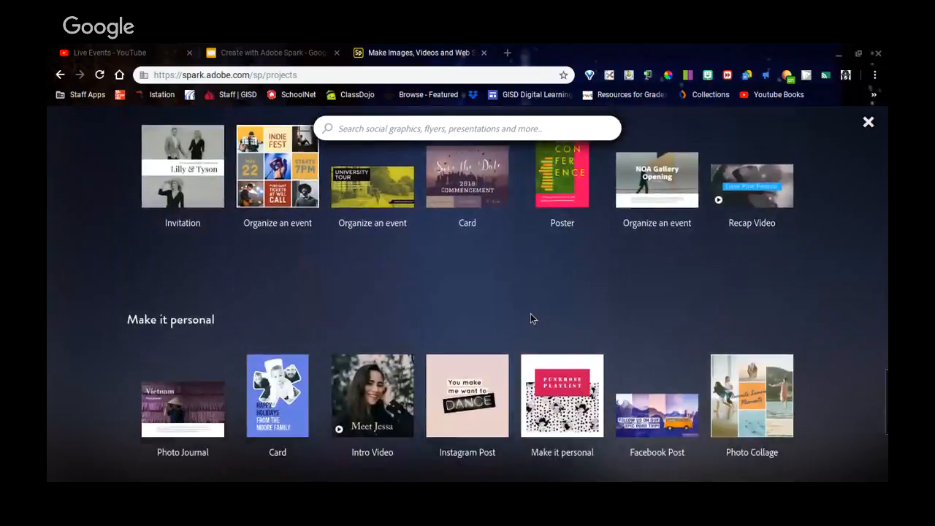
{"action": "scroll", "coordinate": [531, 315], "scroll_direction": "down", "scroll_amount": 2}
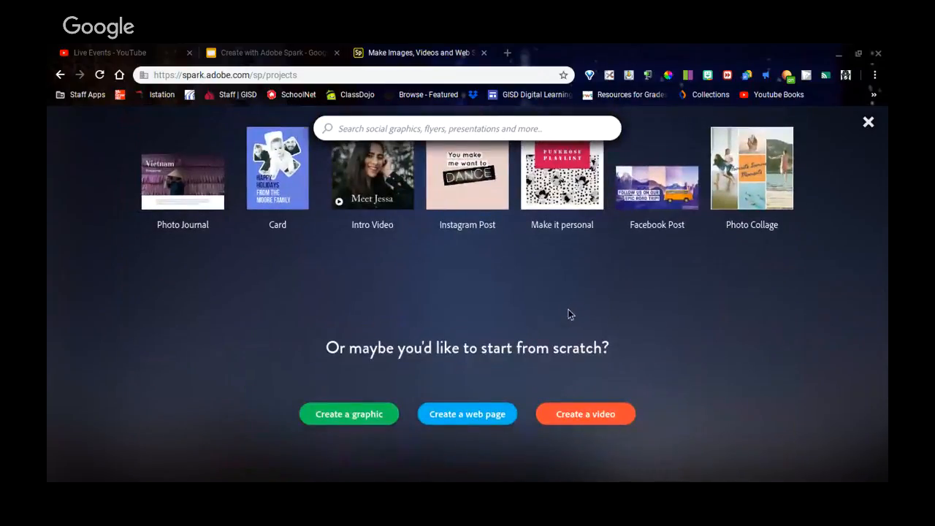
{"action": "scroll", "coordinate": [430, 415], "scroll_direction": "down", "scroll_amount": 1}
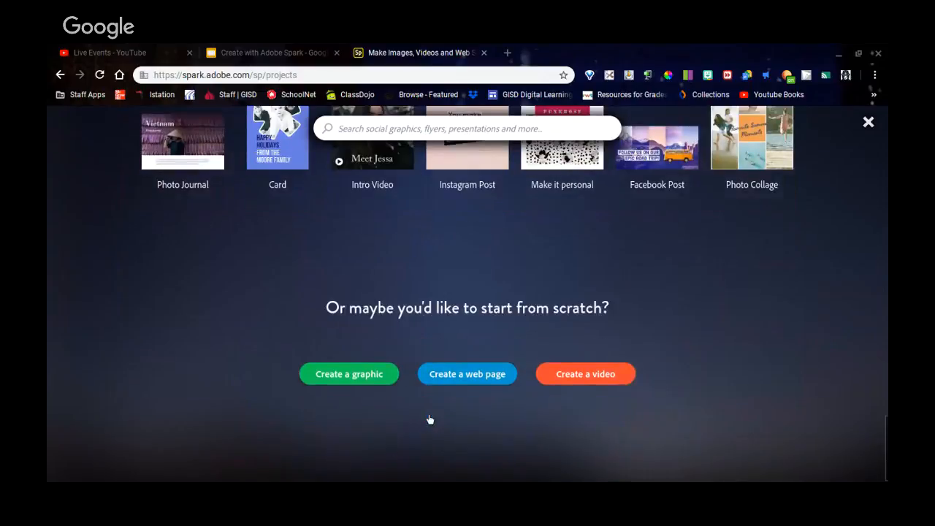
{"action": "left_click", "coordinate": [349, 372]}
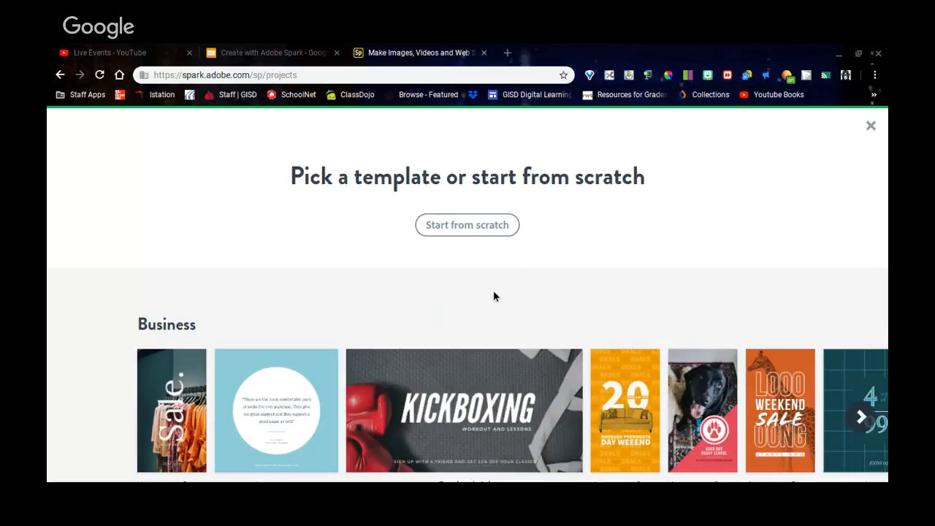
Browse the School template carousel and pick the NASA Technology Poster template.
{"action": "scroll", "coordinate": [505, 287], "scroll_direction": "down", "scroll_amount": 5}
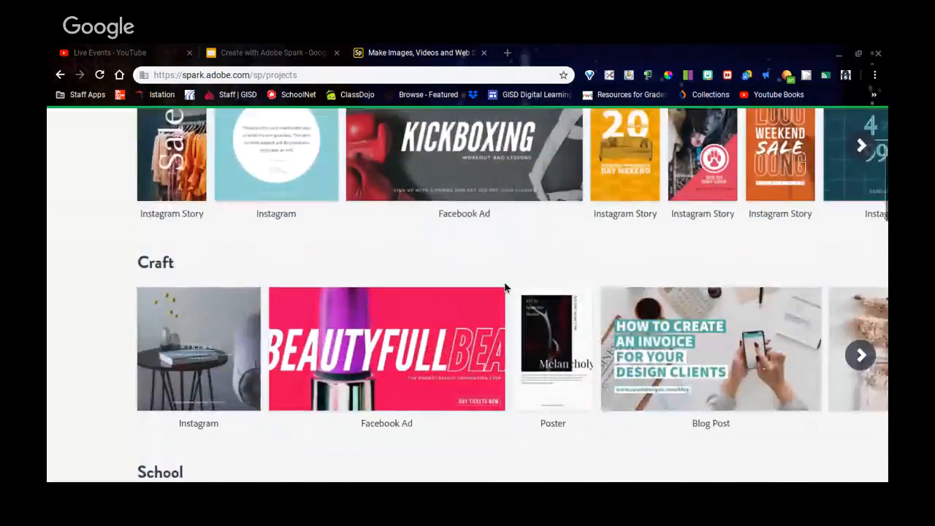
{"action": "scroll", "coordinate": [504, 287], "scroll_direction": "down", "scroll_amount": 2}
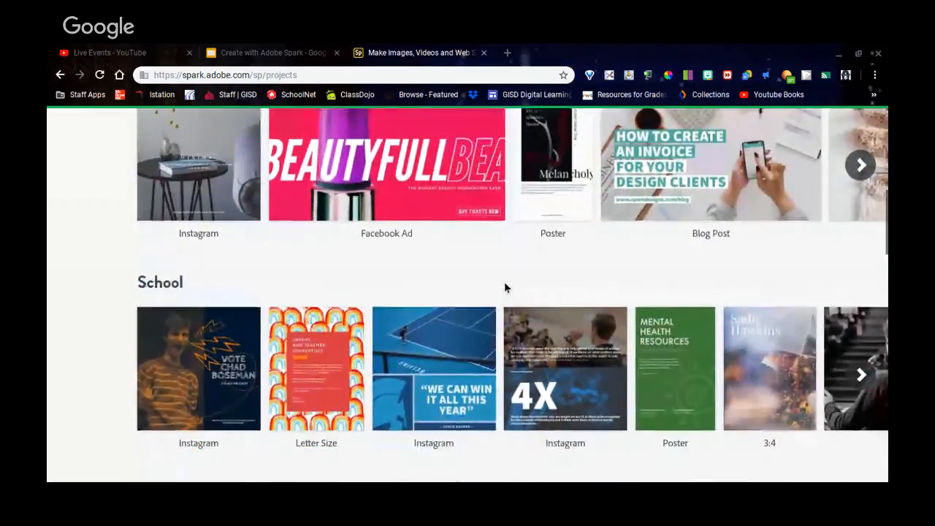
{"action": "scroll", "coordinate": [504, 287], "scroll_direction": "down", "scroll_amount": 2}
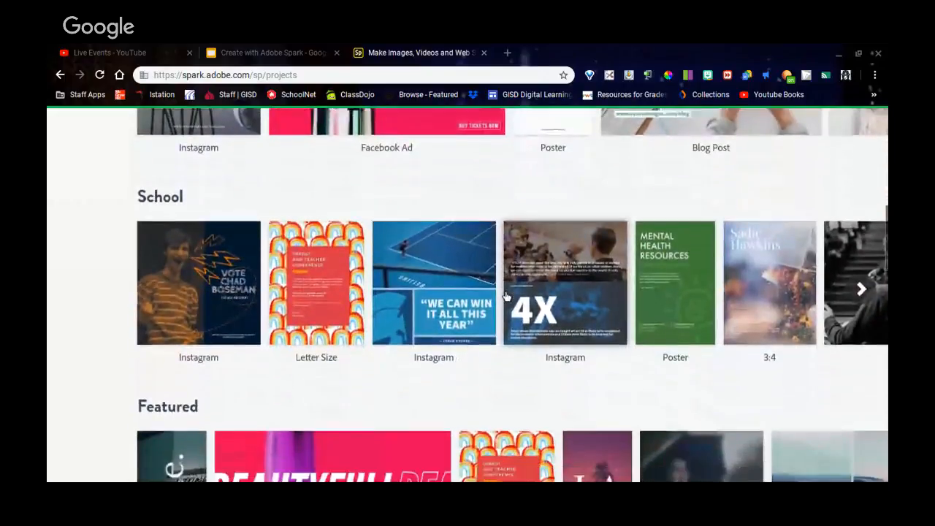
{"action": "scroll", "coordinate": [510, 324], "scroll_direction": "down", "scroll_amount": 1}
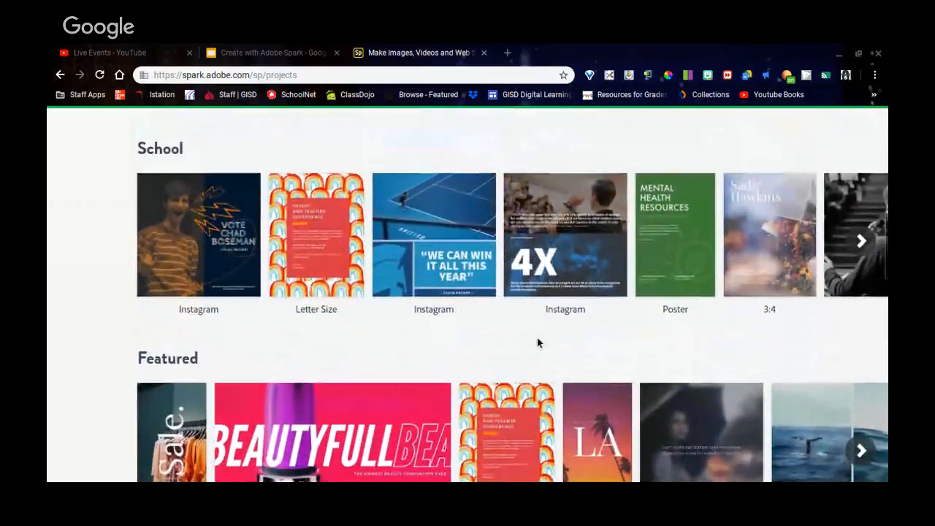
{"action": "left_click", "coordinate": [862, 244]}
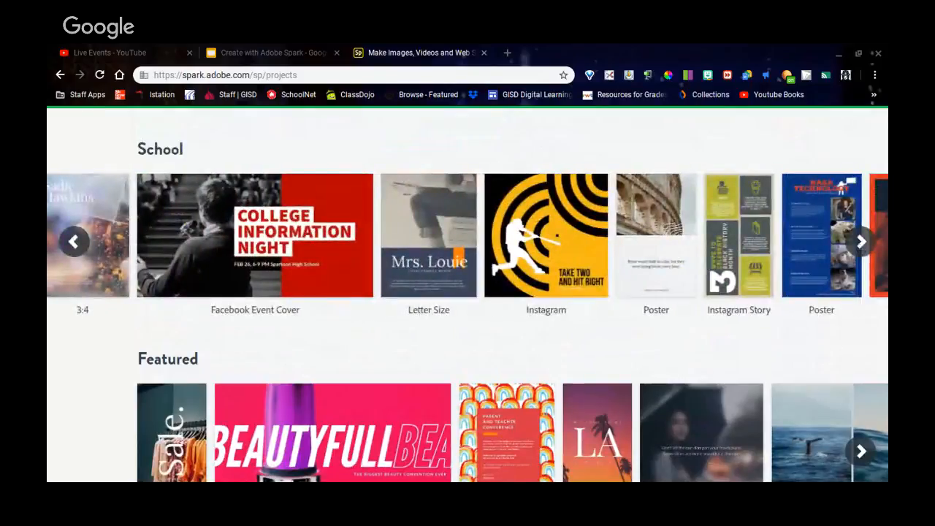
{"action": "left_click", "coordinate": [862, 243]}
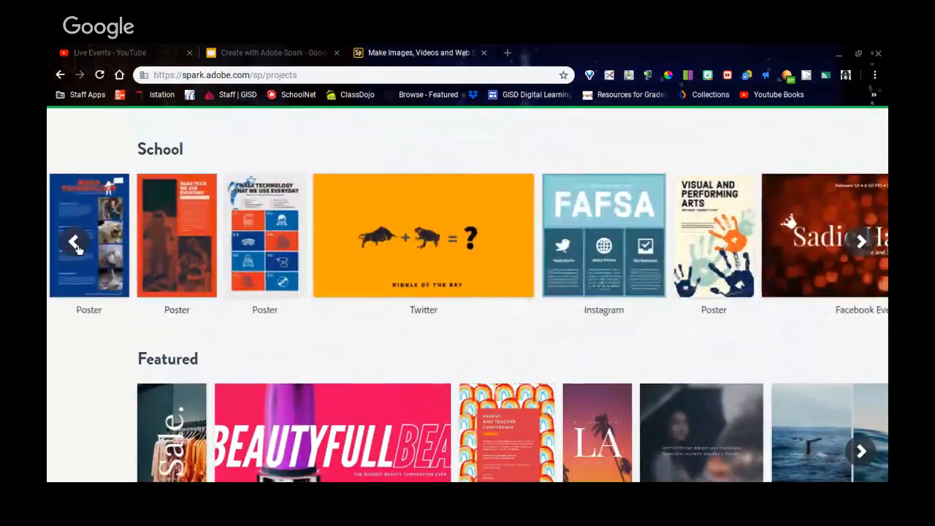
{"action": "left_click", "coordinate": [73, 244]}
{"action": "left_click", "coordinate": [74, 243]}
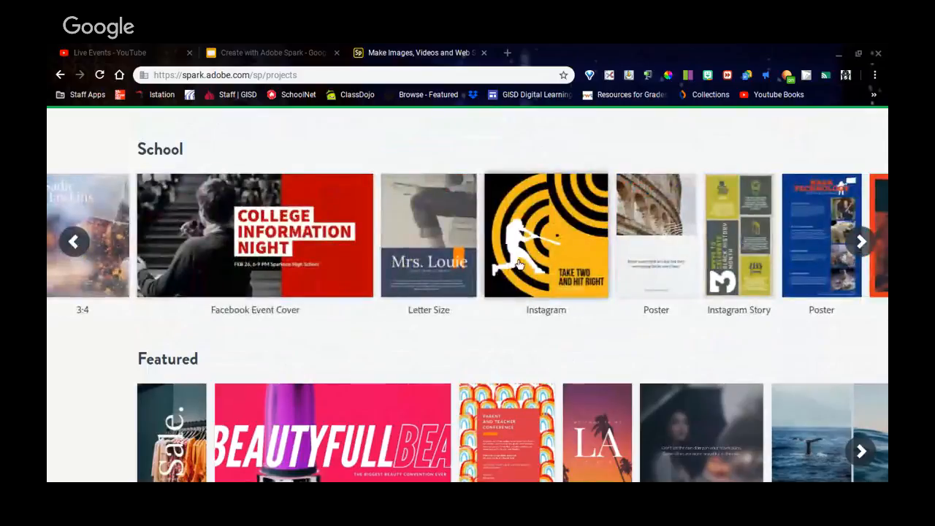
{"action": "left_click", "coordinate": [835, 231]}
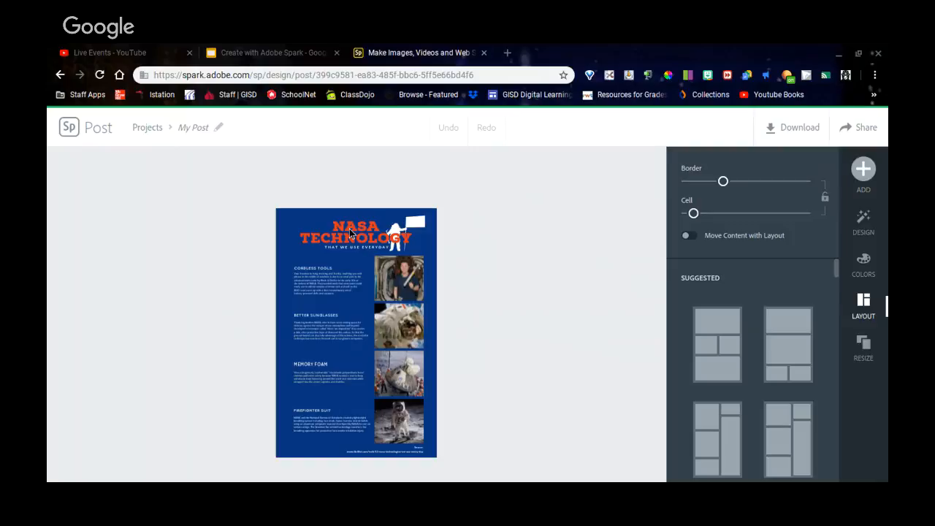
Open the NASA Technology title for editing, then cancel, leaving it unchanged.
{"action": "left_click", "coordinate": [349, 229]}
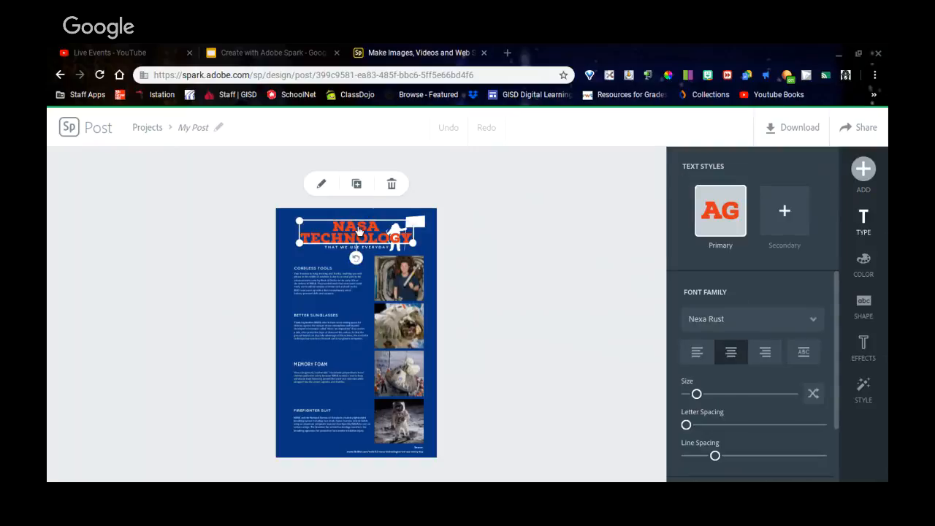
{"action": "left_click", "coordinate": [322, 185]}
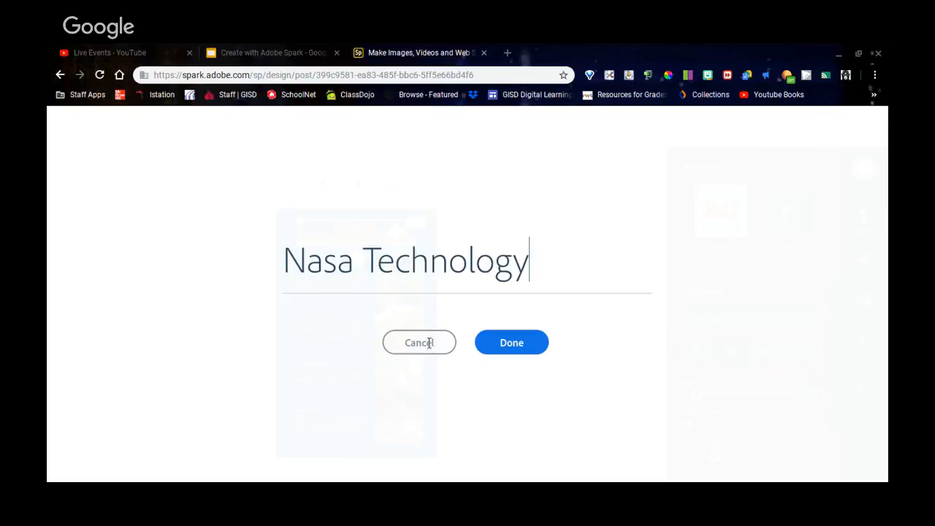
{"action": "left_click", "coordinate": [424, 348]}
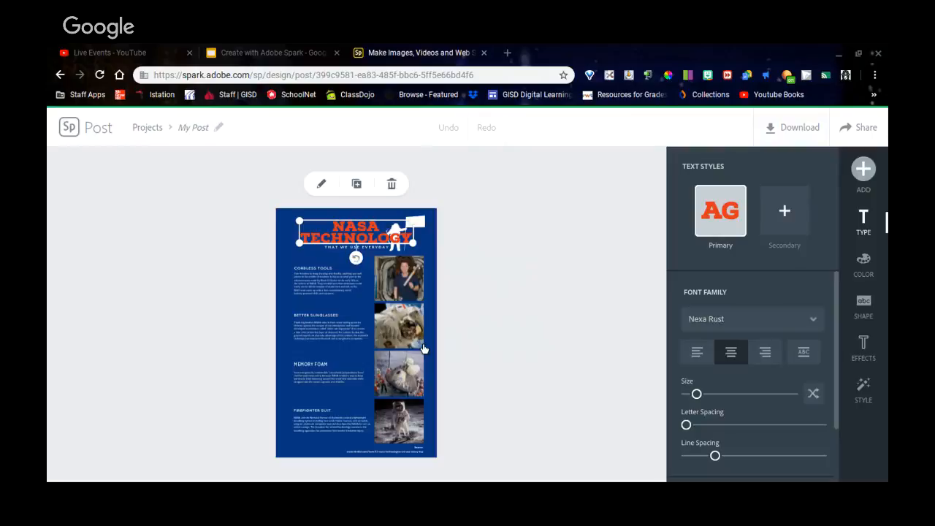
{"action": "left_click", "coordinate": [535, 299]}
Browse the ADD choices and the poster's DESIGN variations without applying any.
{"action": "left_click", "coordinate": [875, 170]}
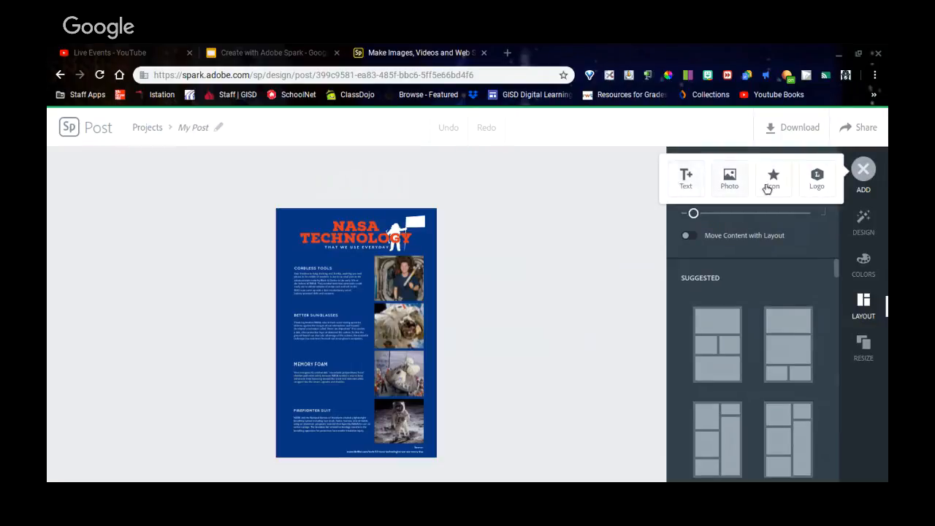
{"action": "left_click", "coordinate": [868, 232]}
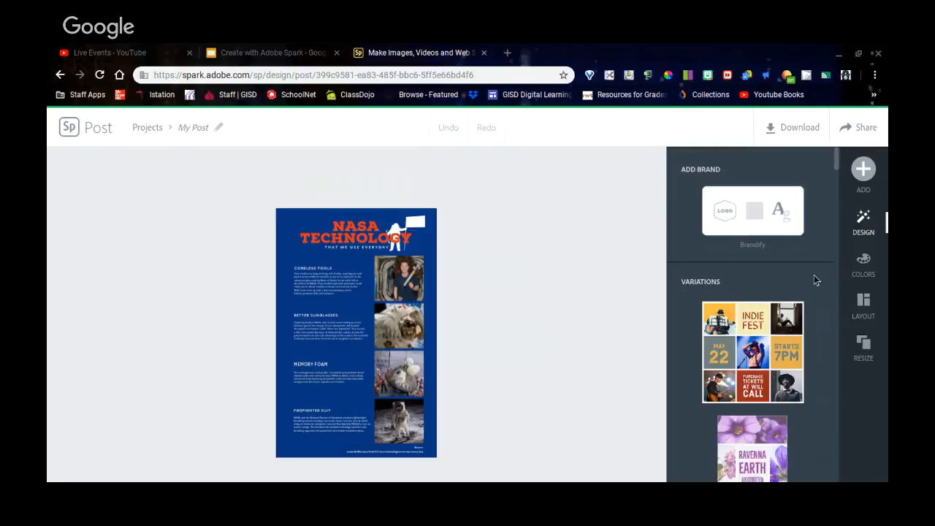
{"action": "scroll", "coordinate": [805, 286], "scroll_direction": "down", "scroll_amount": 4}
{"action": "scroll", "coordinate": [802, 288], "scroll_direction": "down", "scroll_amount": 8}
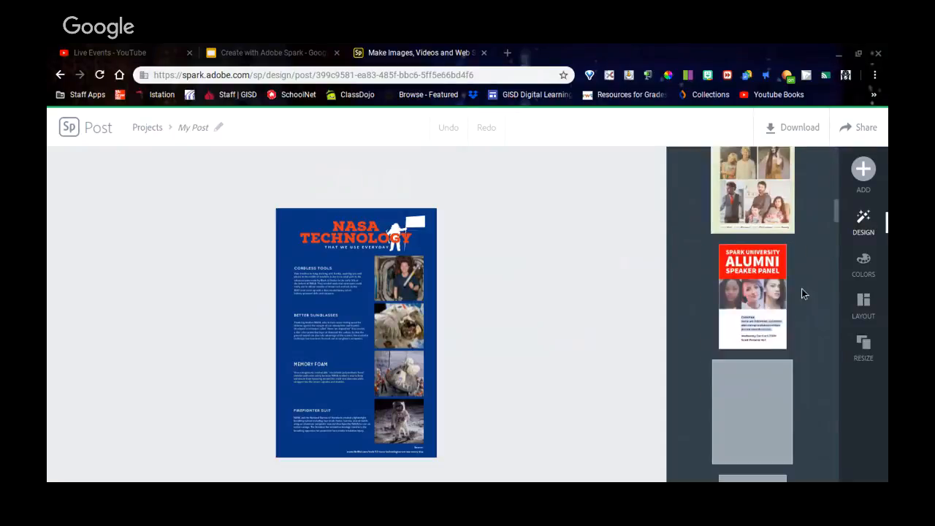
{"action": "scroll", "coordinate": [796, 290], "scroll_direction": "down", "scroll_amount": 2}
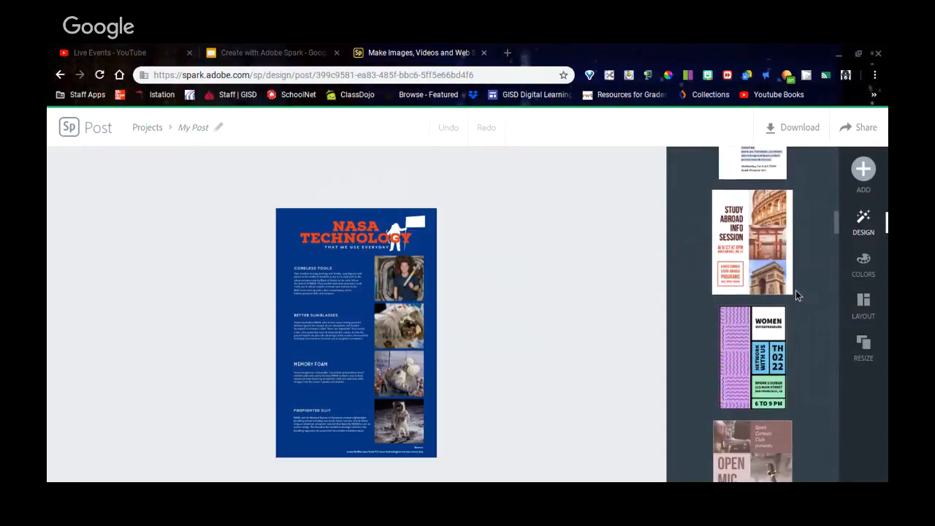
{"action": "scroll", "coordinate": [804, 285], "scroll_direction": "up", "scroll_amount": 10}
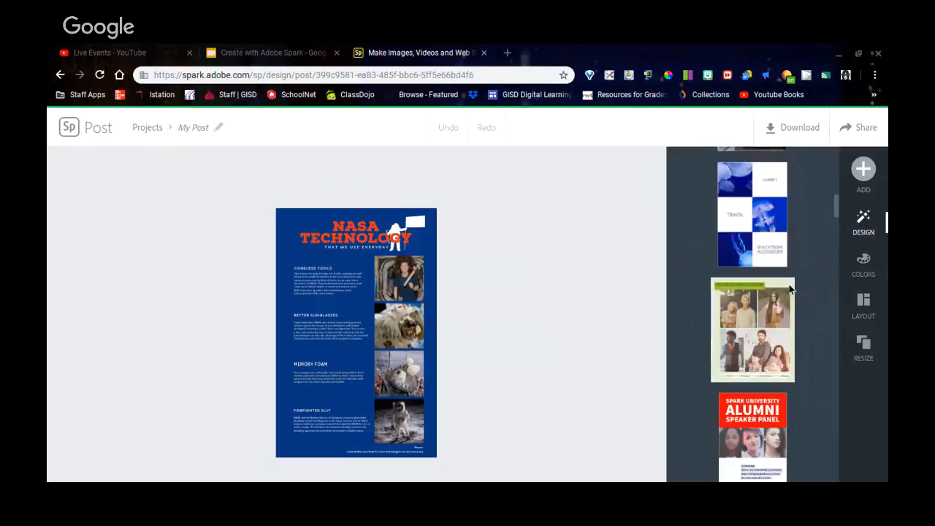
Scroll through the COLORS palette options, keeping the original blue and orange scheme.
{"action": "left_click", "coordinate": [864, 264]}
{"action": "scroll", "coordinate": [769, 298], "scroll_direction": "down", "scroll_amount": 2}
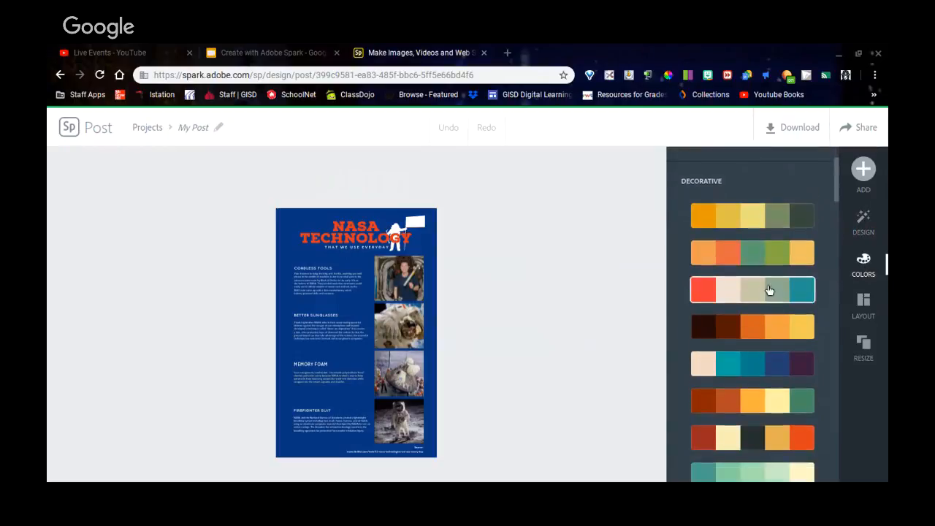
{"action": "scroll", "coordinate": [730, 281], "scroll_direction": "up", "scroll_amount": 1}
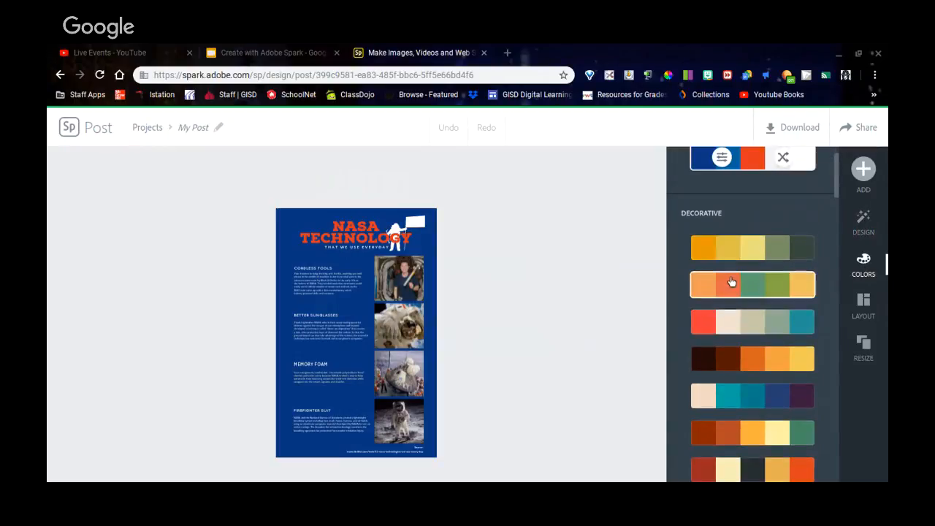
{"action": "scroll", "coordinate": [741, 270], "scroll_direction": "down", "scroll_amount": 1}
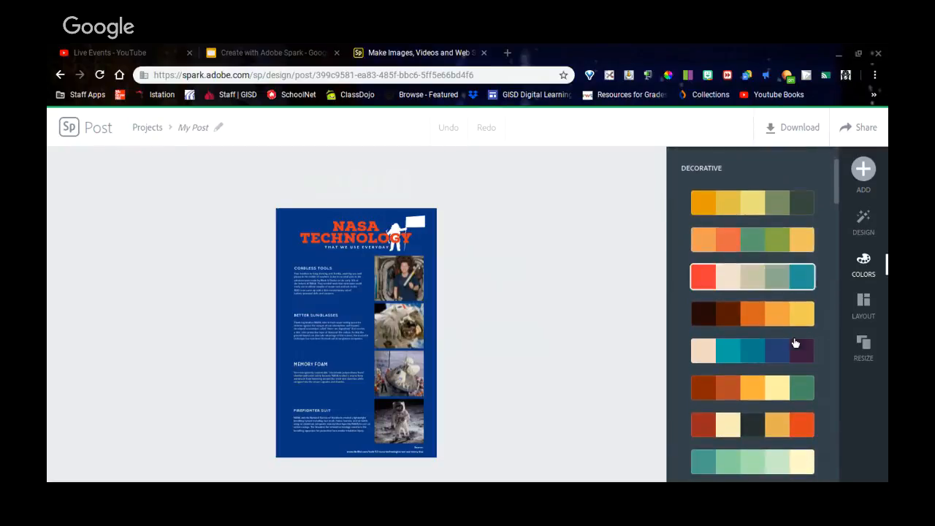
{"action": "scroll", "coordinate": [796, 341], "scroll_direction": "down", "scroll_amount": 1}
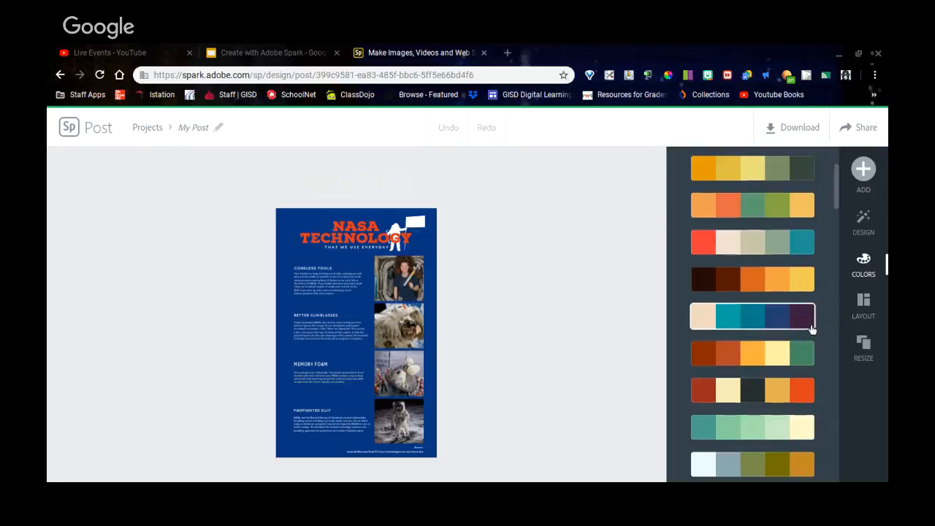
{"action": "scroll", "coordinate": [811, 324], "scroll_direction": "down", "scroll_amount": 4}
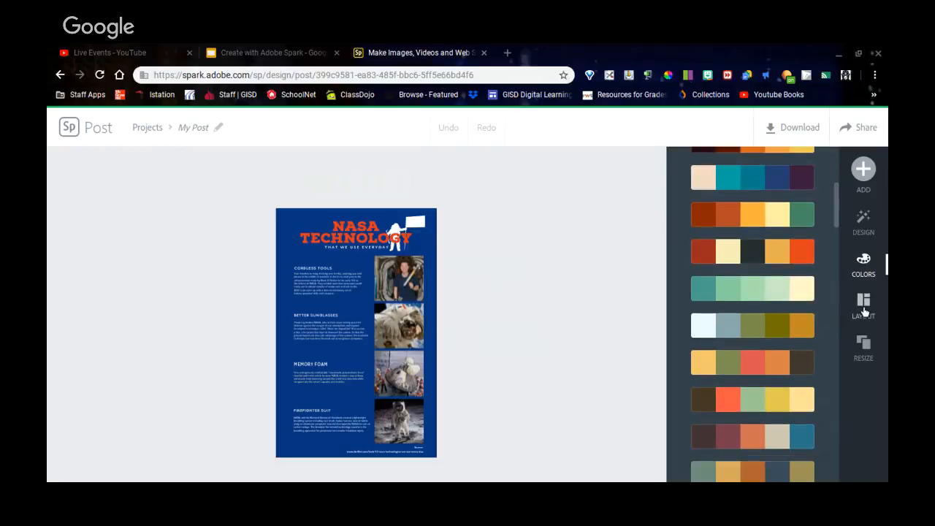
Apply the second suggested layout, placing the photos full-width behind each section.
{"action": "left_click", "coordinate": [864, 312]}
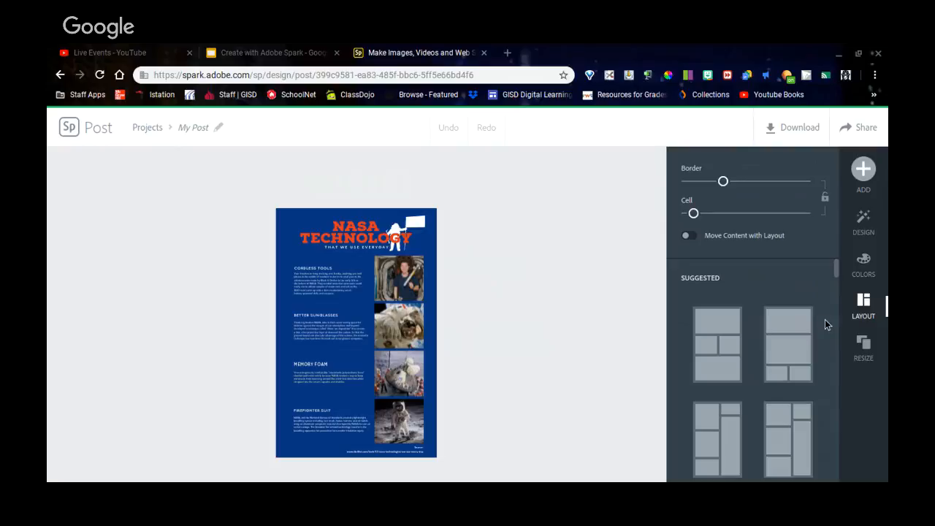
{"action": "scroll", "coordinate": [792, 338], "scroll_direction": "down", "scroll_amount": 1}
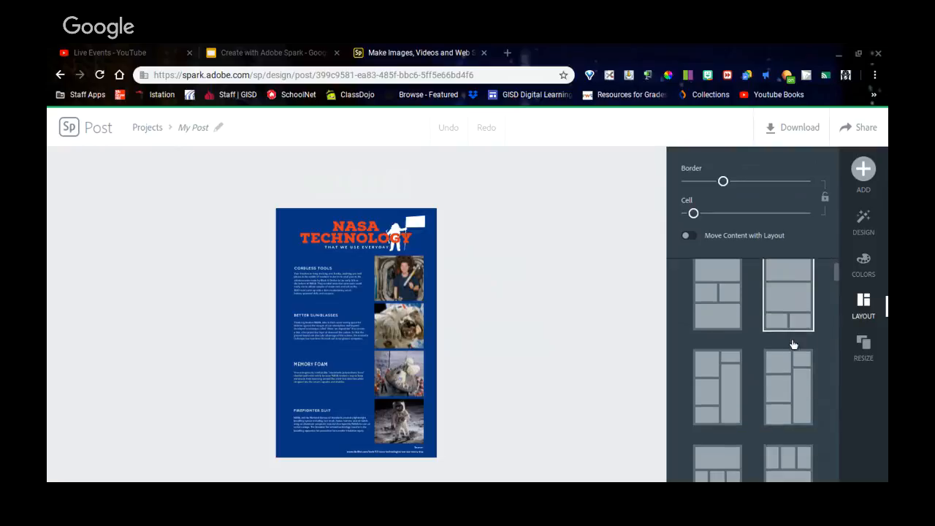
{"action": "scroll", "coordinate": [724, 394], "scroll_direction": "down", "scroll_amount": 1}
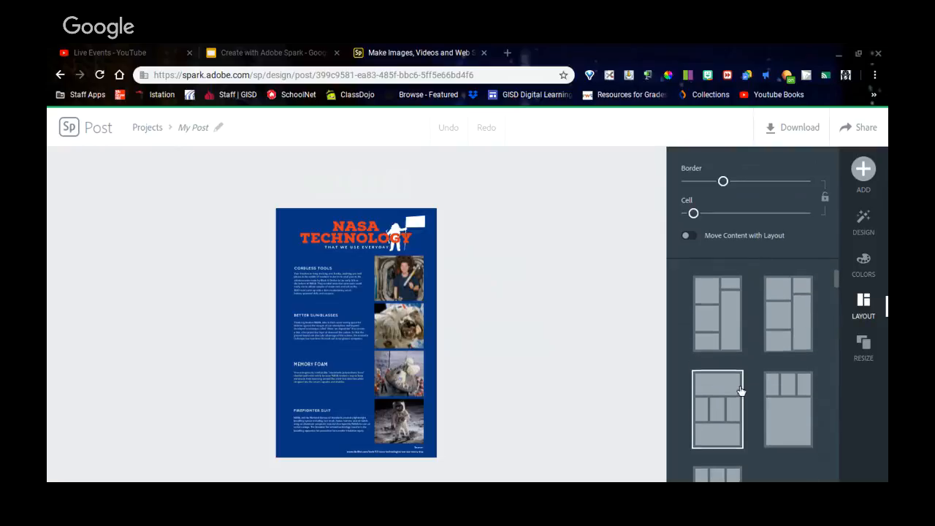
{"action": "scroll", "coordinate": [742, 392], "scroll_direction": "up", "scroll_amount": 2}
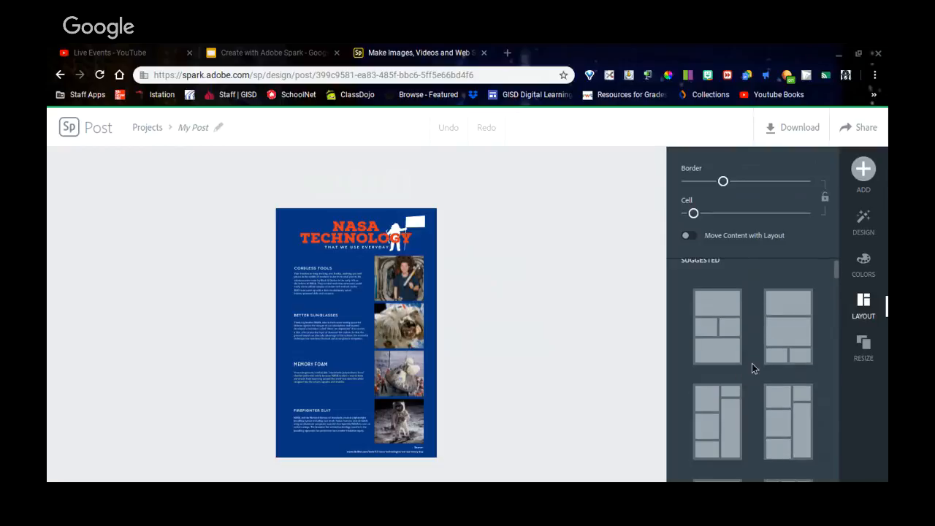
{"action": "left_click", "coordinate": [796, 330]}
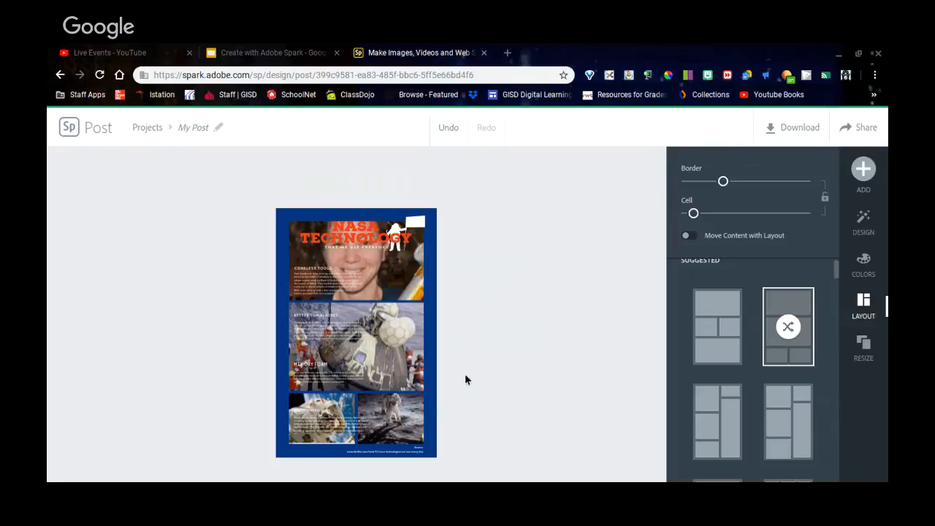
{"action": "scroll", "coordinate": [810, 378], "scroll_direction": "down", "scroll_amount": 1}
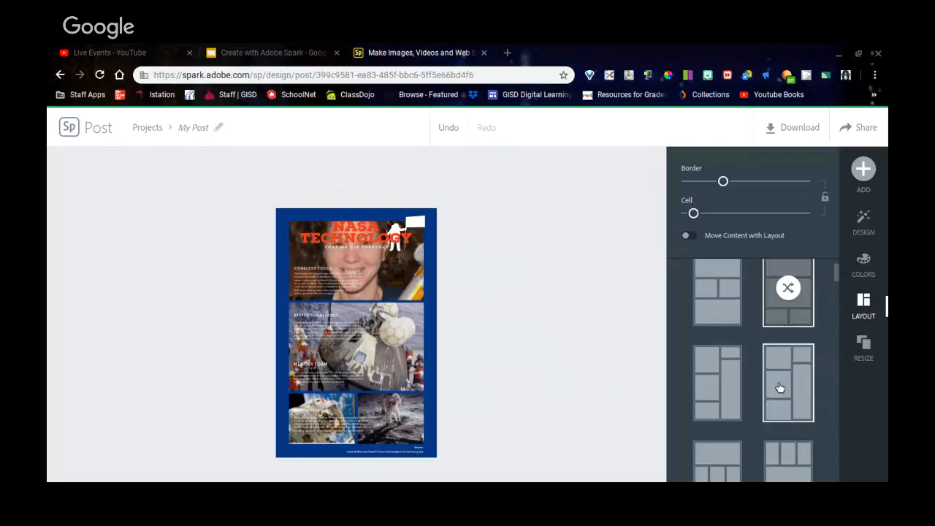
{"action": "scroll", "coordinate": [781, 387], "scroll_direction": "up", "scroll_amount": 2}
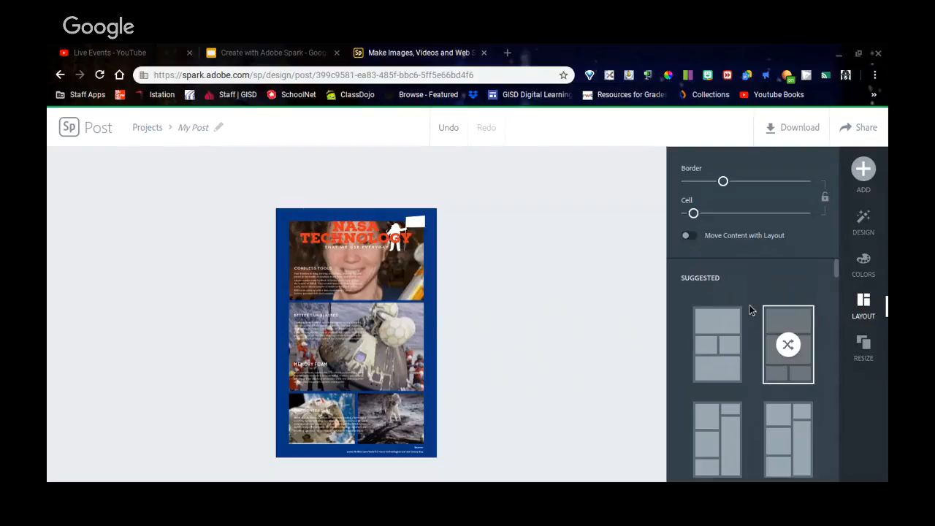
{"action": "scroll", "coordinate": [756, 380], "scroll_direction": "down", "scroll_amount": 1}
{"action": "scroll", "coordinate": [756, 383], "scroll_direction": "up", "scroll_amount": 1}
{"action": "left_click", "coordinate": [863, 170]}
Rename the project from 'My Post' to 'Example 1' and bring up the Download menu.
{"action": "left_click", "coordinate": [203, 127]}
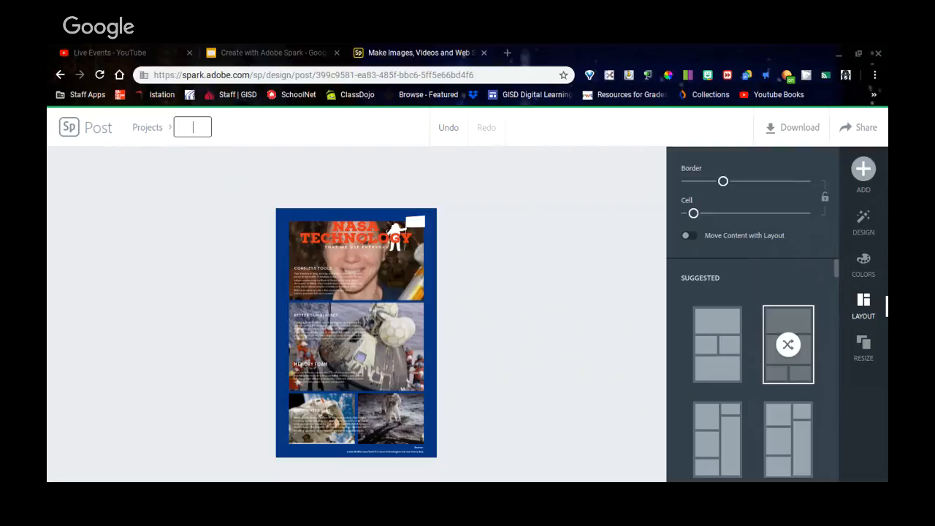
{"action": "type", "text": "Example 1"}
{"action": "left_click", "coordinate": [544, 229]}
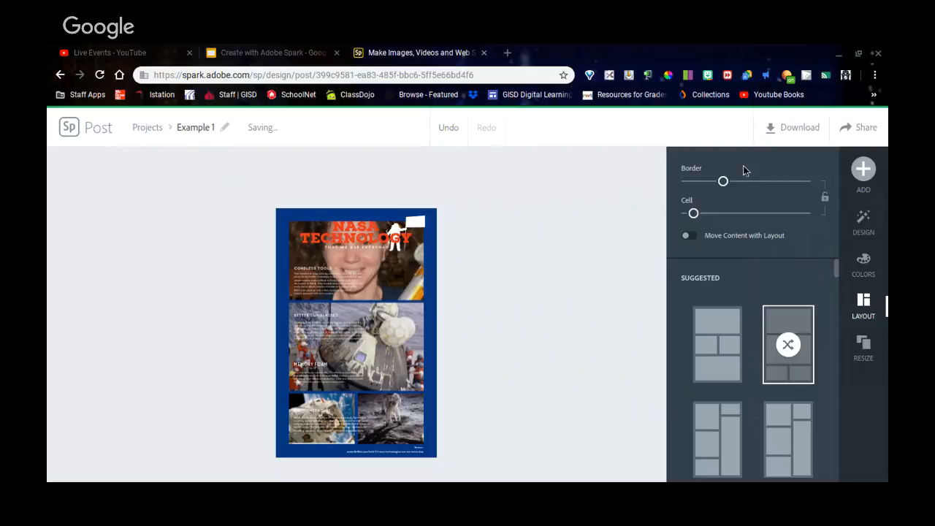
{"action": "left_click", "coordinate": [794, 132]}
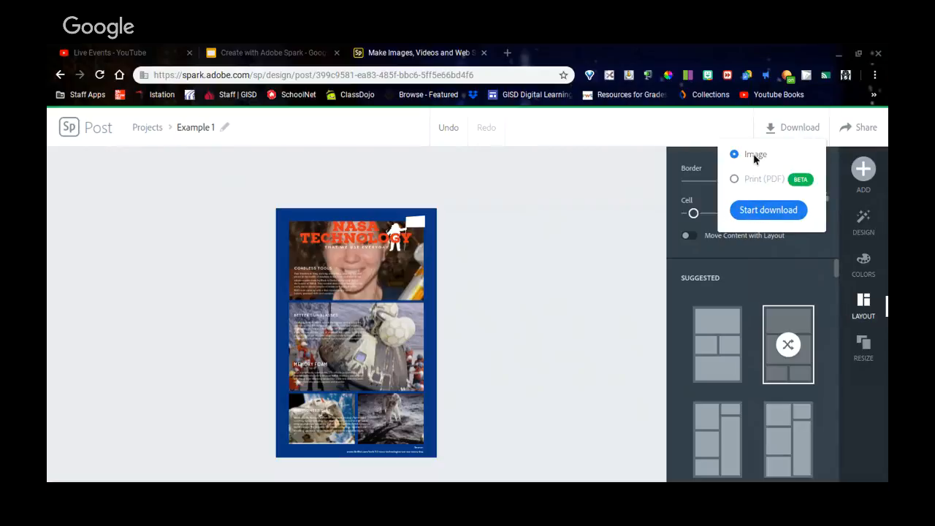
Start downloading the Example 1 poster as an Image.
{"action": "left_click", "coordinate": [756, 214]}
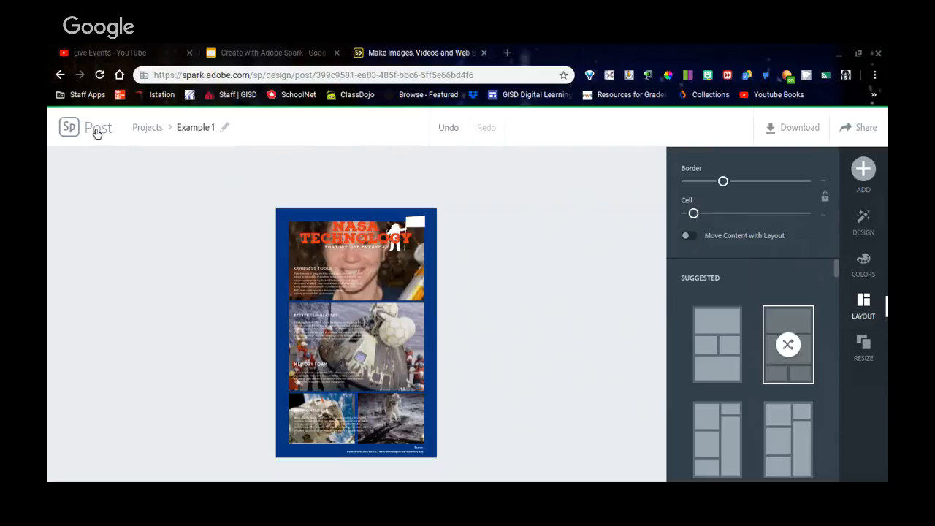
{"action": "key", "text": "alt+Tab"}
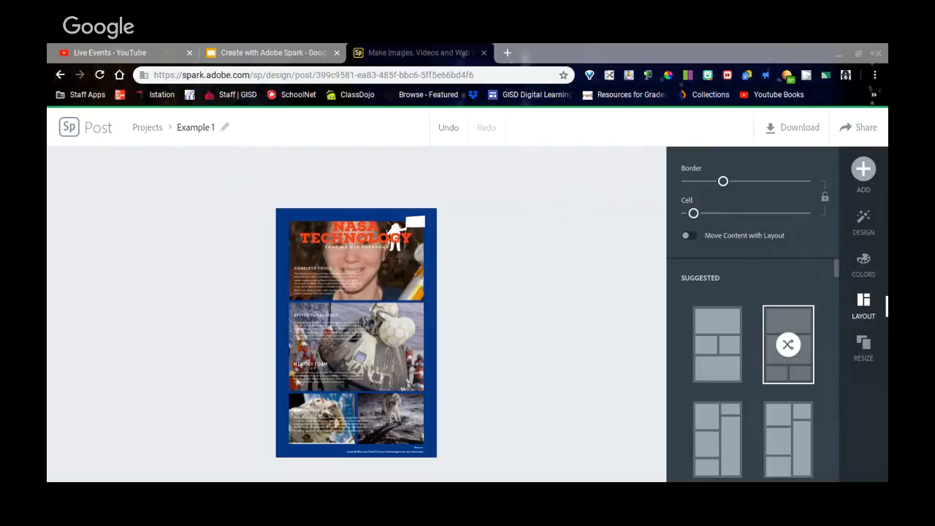
Close the Spark Premium popup and bring up the Share dialog for the Example 1 poster.
{"action": "scroll", "coordinate": [788, 344], "scroll_direction": "down", "scroll_amount": 2}
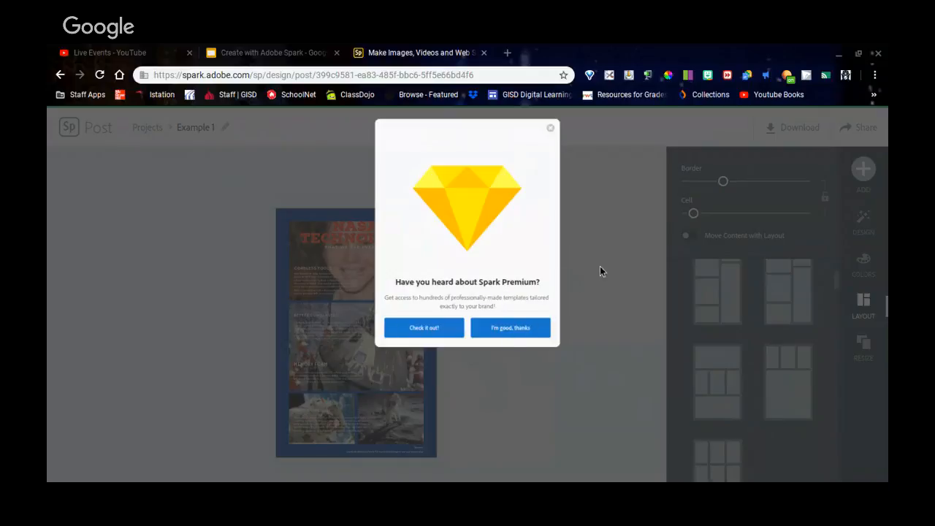
{"action": "left_click", "coordinate": [552, 129]}
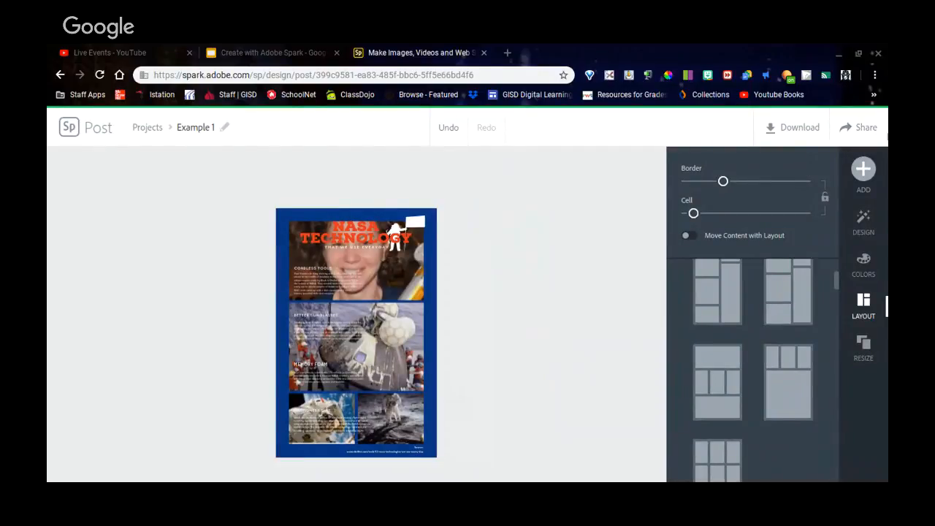
{"action": "left_click", "coordinate": [885, 132]}
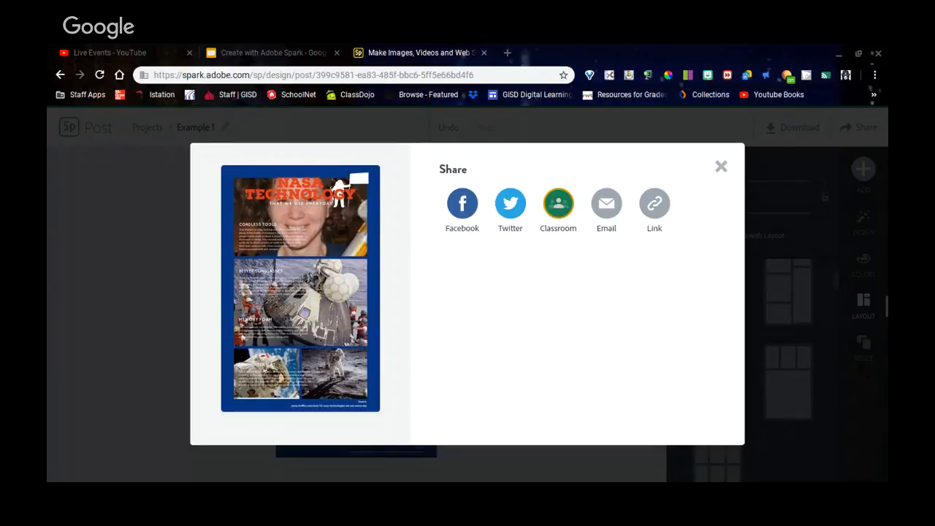
Share the Example 1 poster to Google Classroom for a public link, then close the Share dialog.
{"action": "left_click", "coordinate": [561, 209]}
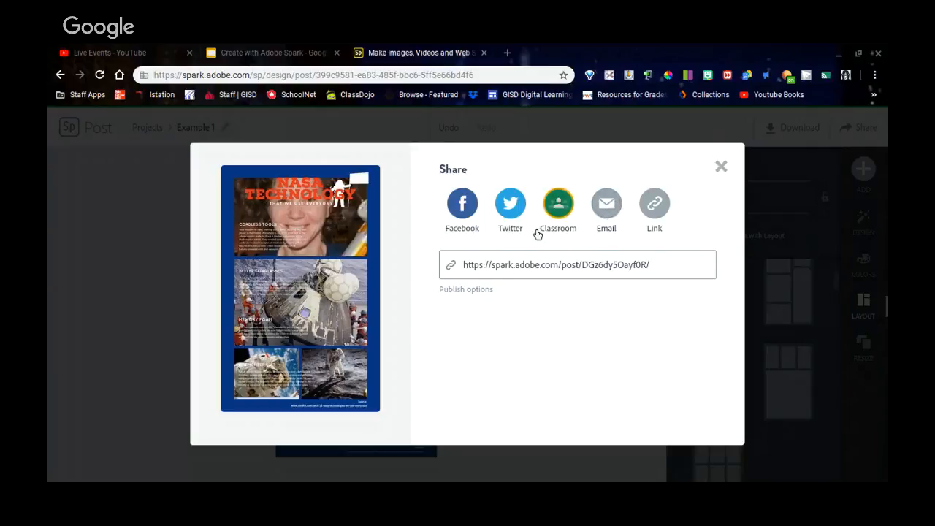
{"action": "left_click", "coordinate": [722, 169]}
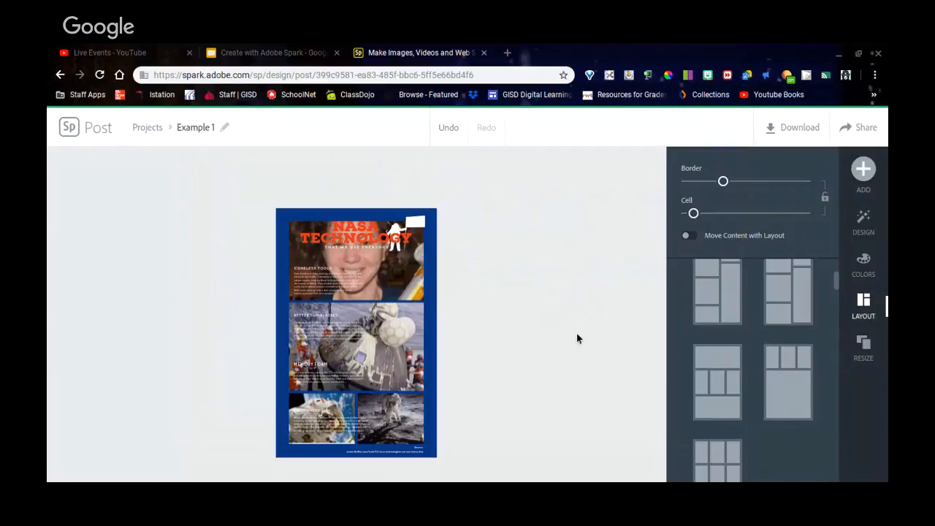
Review the Projects list showing Example 1, then return to the Create with Adobe Spark presentation.
{"action": "left_click", "coordinate": [152, 130]}
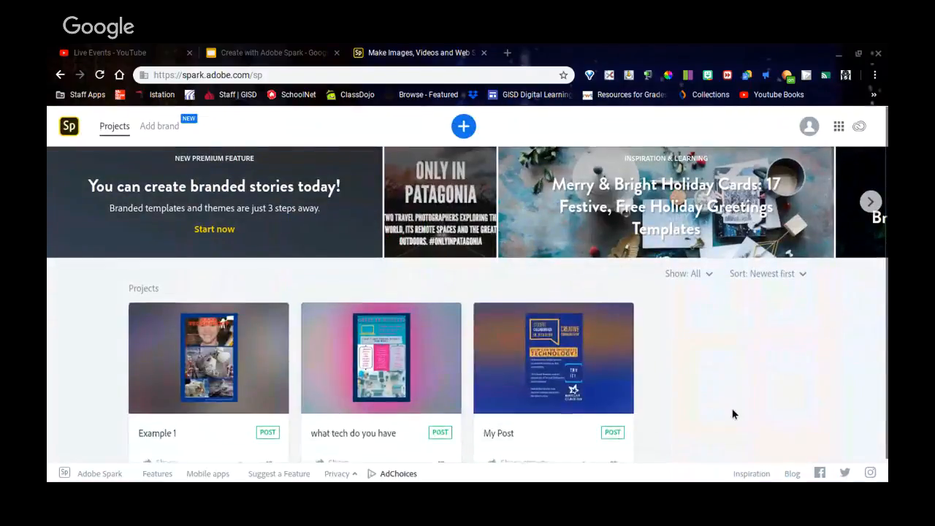
{"action": "scroll", "coordinate": [733, 409], "scroll_direction": "down", "scroll_amount": 1}
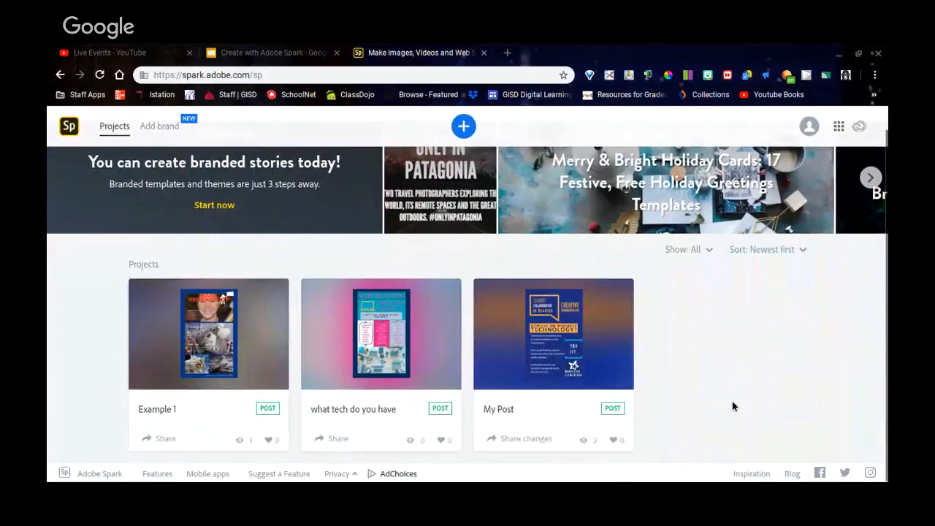
{"action": "scroll", "coordinate": [733, 401], "scroll_direction": "up", "scroll_amount": 1}
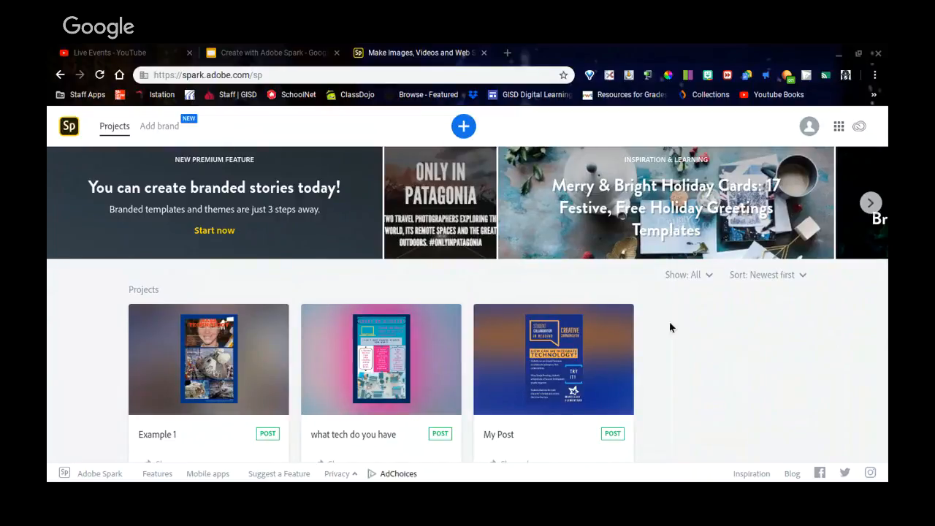
{"action": "scroll", "coordinate": [695, 389], "scroll_direction": "down", "scroll_amount": 1}
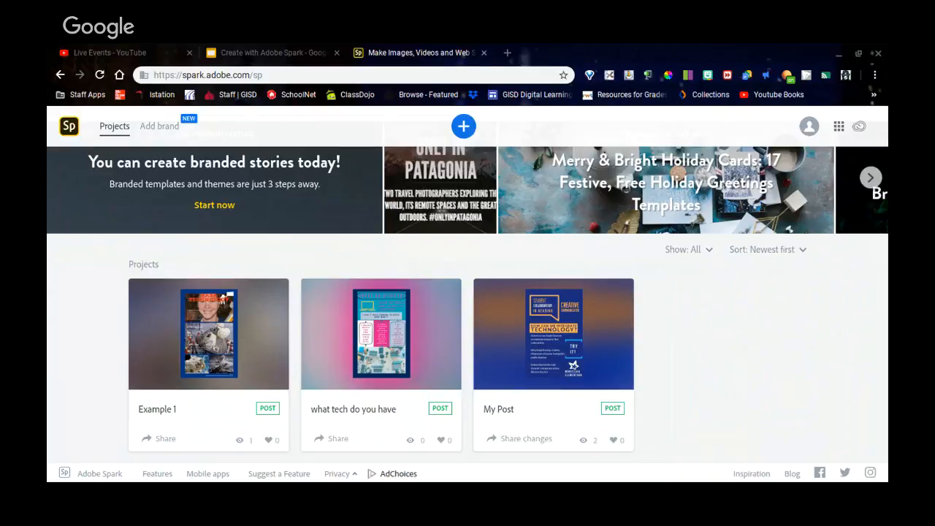
{"action": "scroll", "coordinate": [774, 318], "scroll_direction": "up", "scroll_amount": 1}
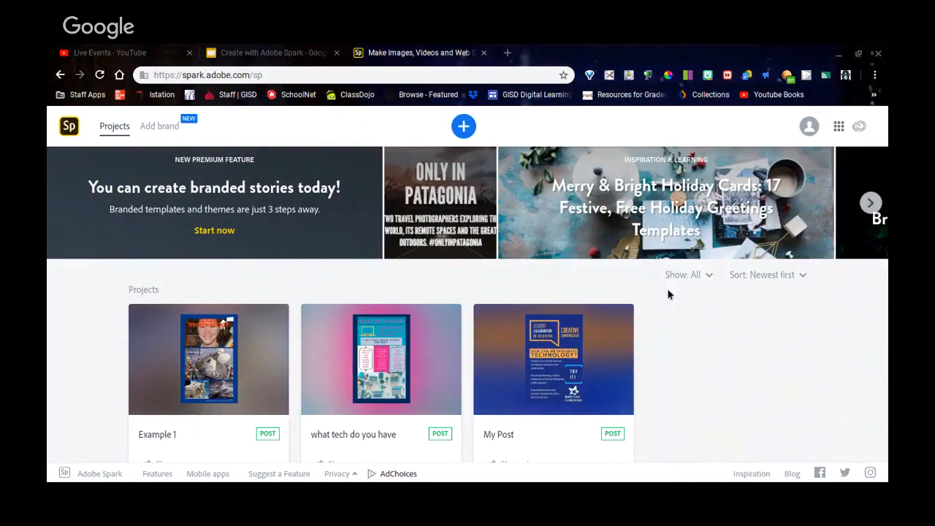
{"action": "left_click", "coordinate": [244, 50]}
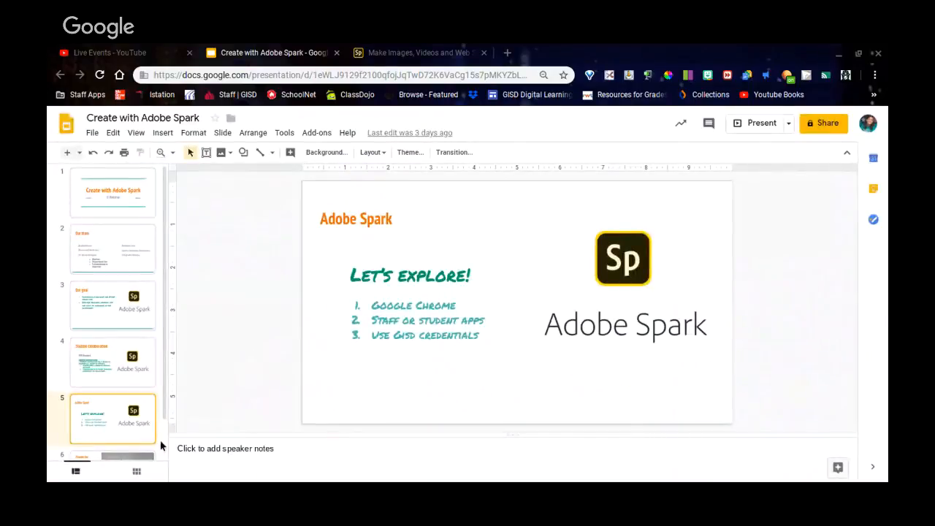
Present the deck from slide 4, Student Collaboration, through Let's explore! to Thanks for watching!
{"action": "left_click", "coordinate": [109, 369]}
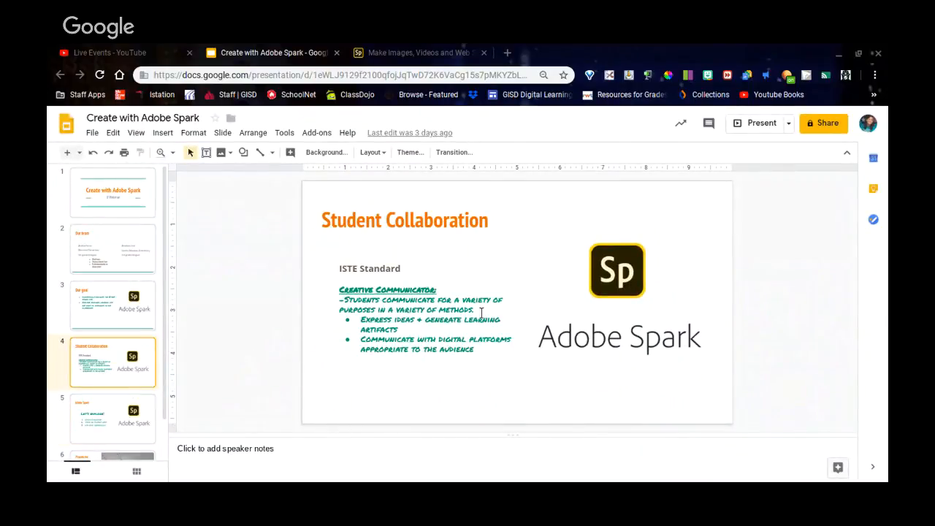
{"action": "left_click", "coordinate": [757, 126]}
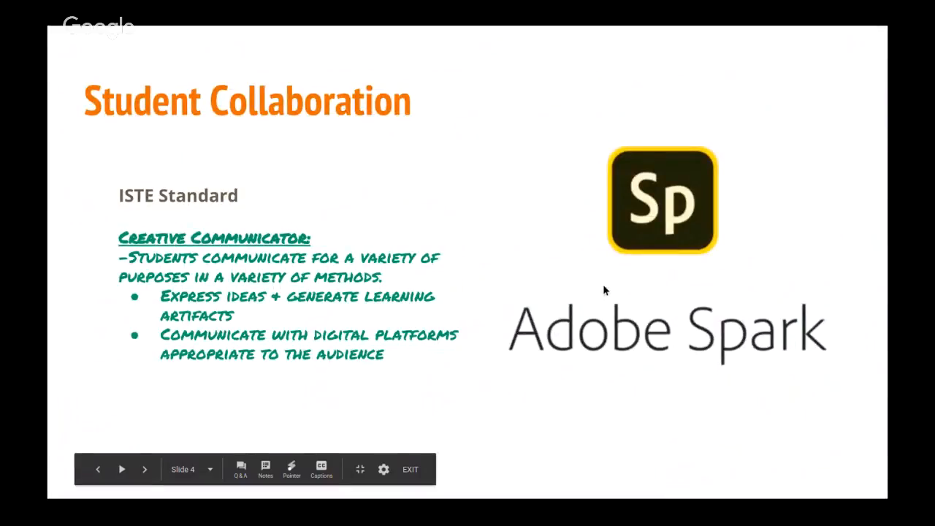
{"action": "left_click", "coordinate": [604, 286]}
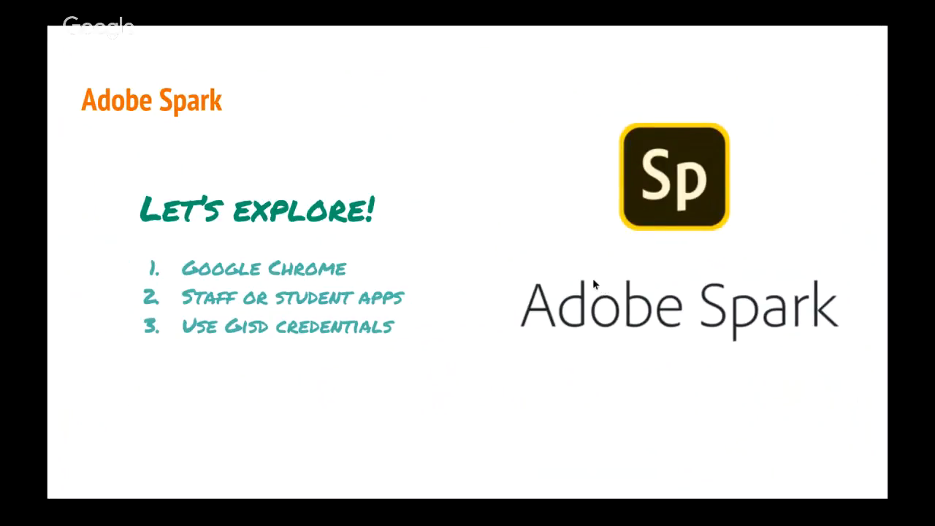
{"action": "left_click", "coordinate": [580, 296]}
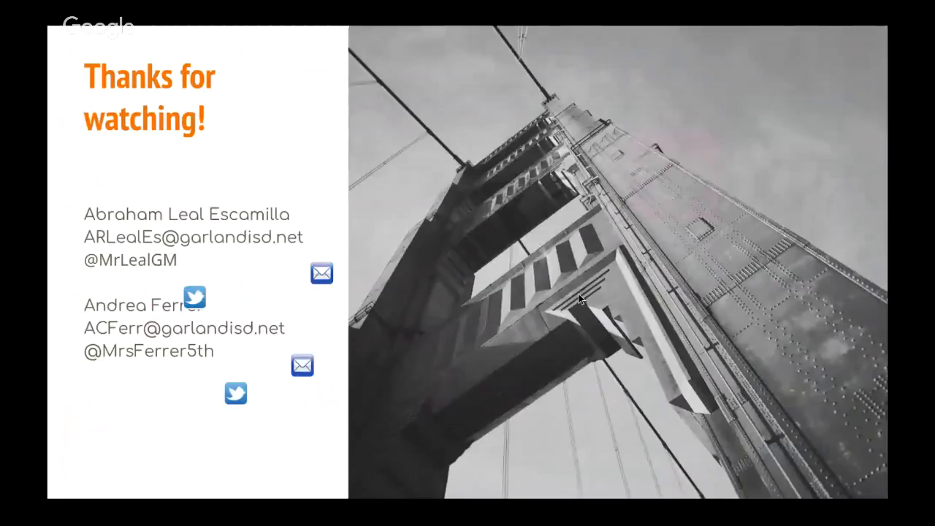